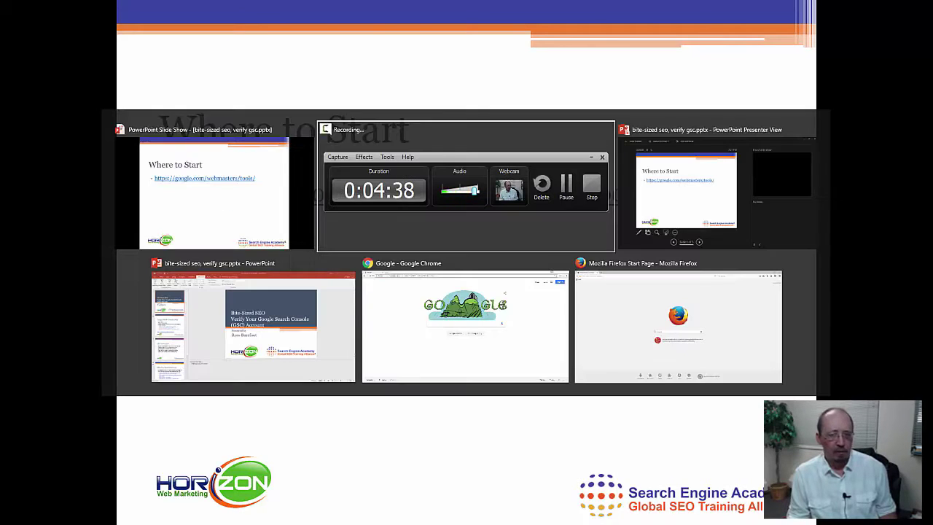
key(alt+Tab)
key(alt+Tab)
key(alt+Tab)
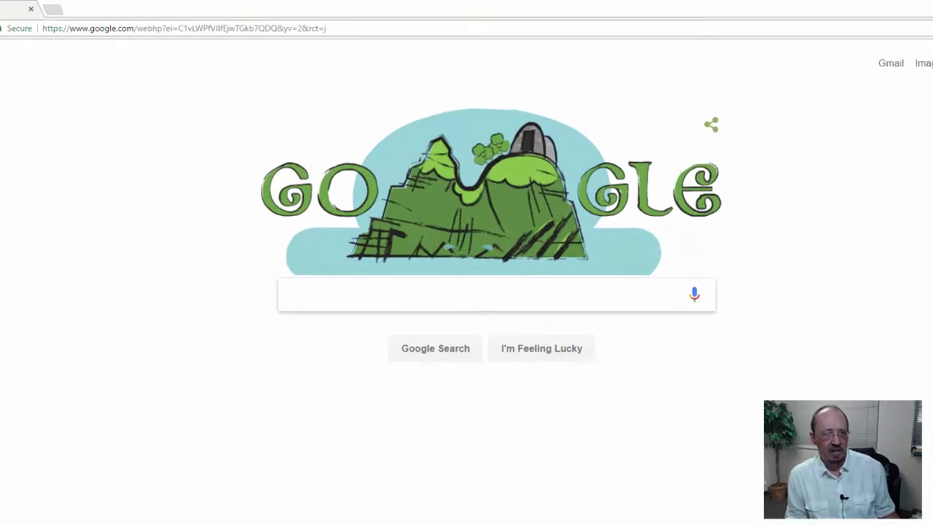
- Switch to Chrome and load google.com/webmasters/tools to reach the Search Console sign-in
key(ctrl+l)
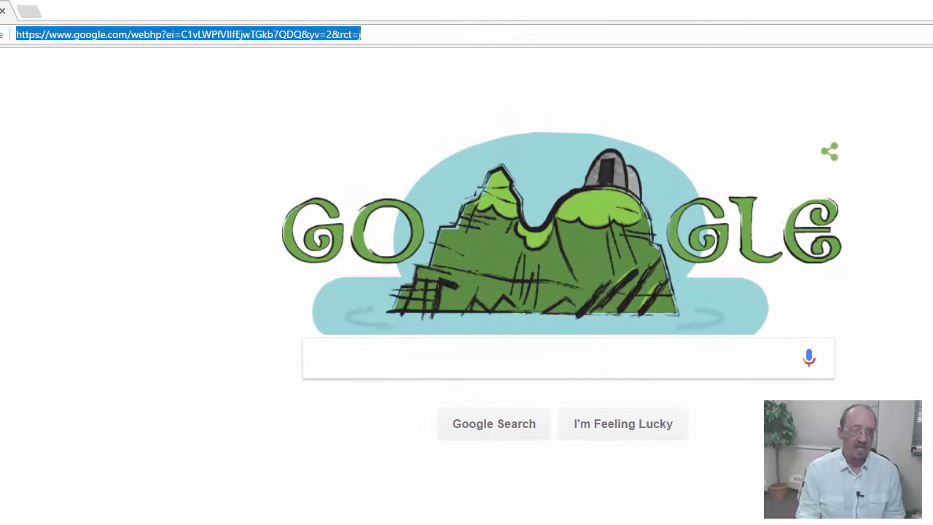
text(google)
key(End)
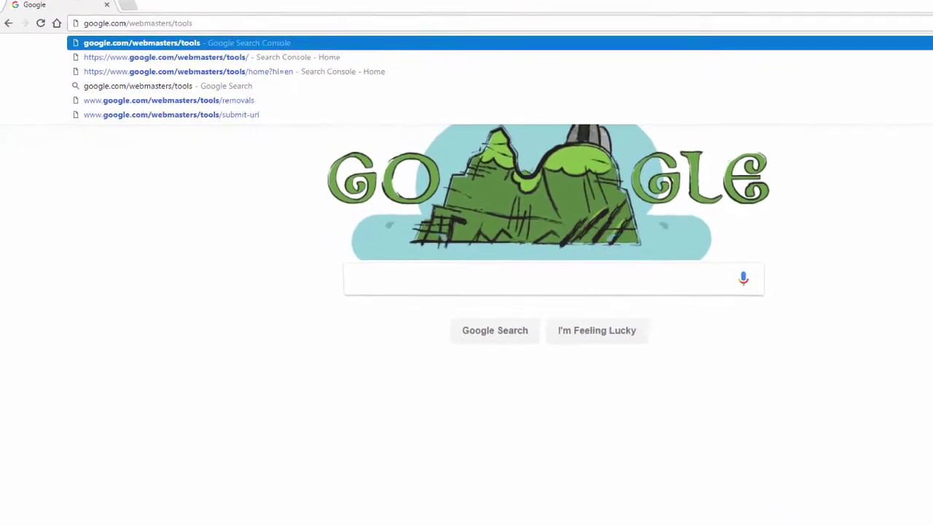
key(Return)
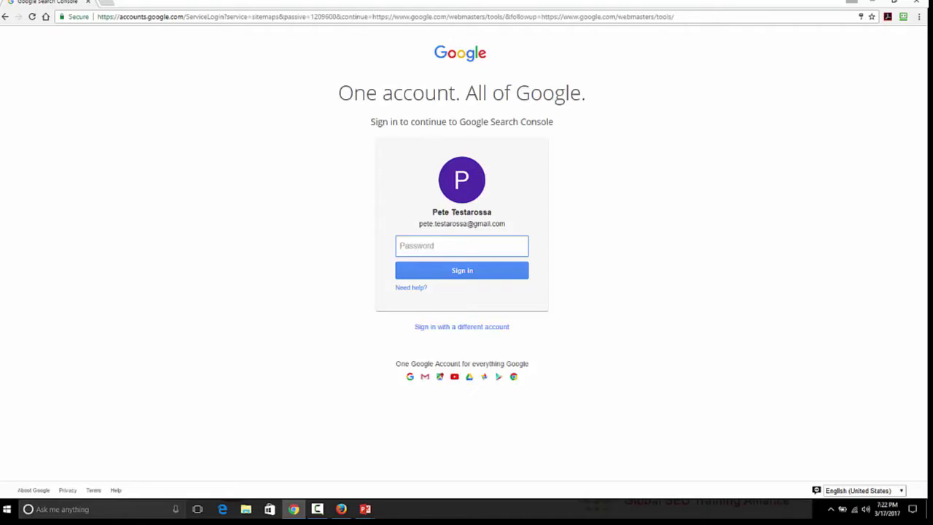
- Enter the account password to sign in to Search Console
text(•••)
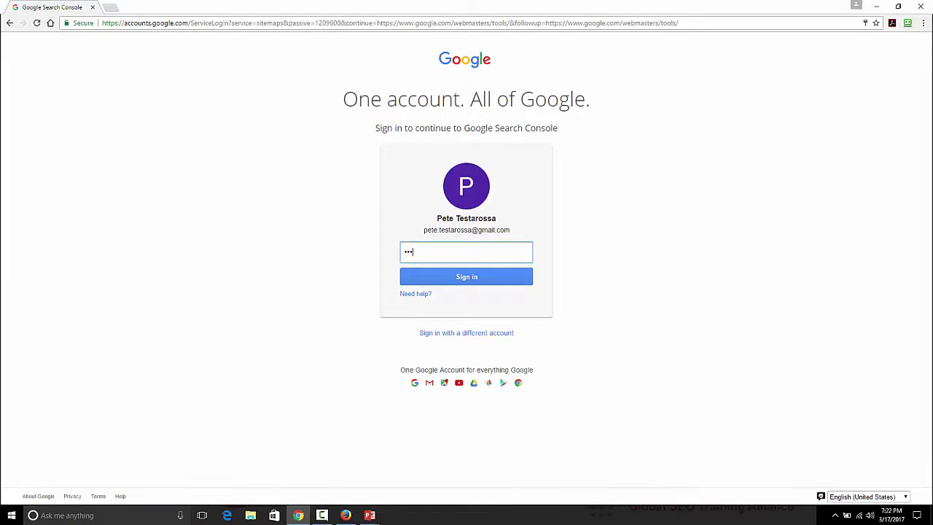
text(•••)
text(•)
key(Return)
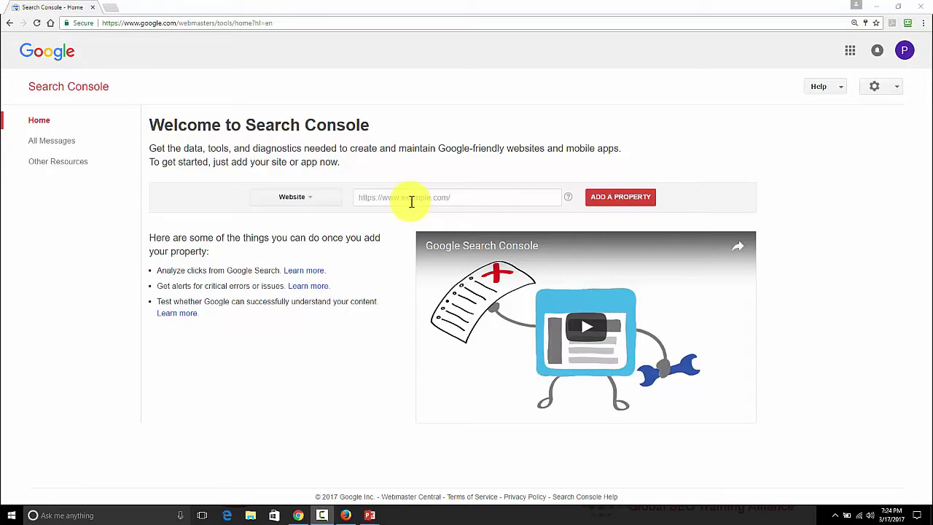
click(407, 197)
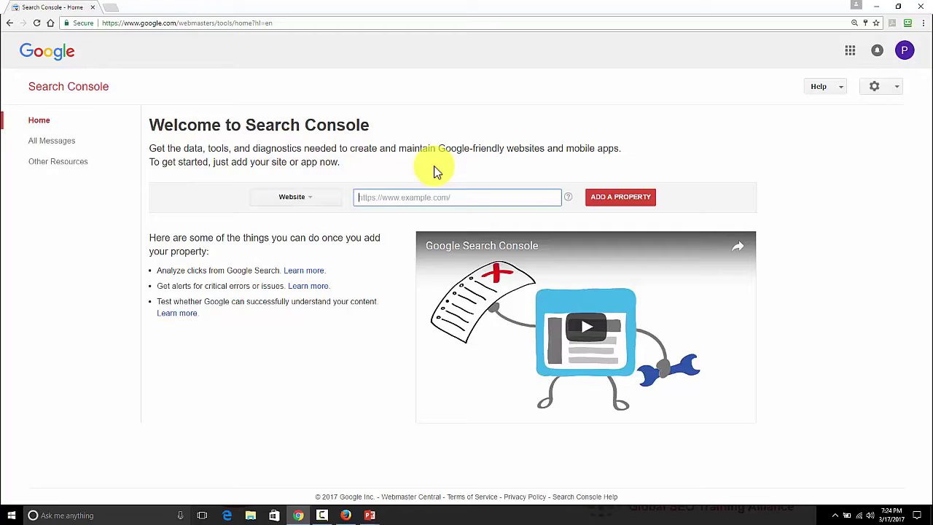
text(htt)
text(ps:)
text(//)
text(appliedc)
text(hiroprac)
text(tic.com)
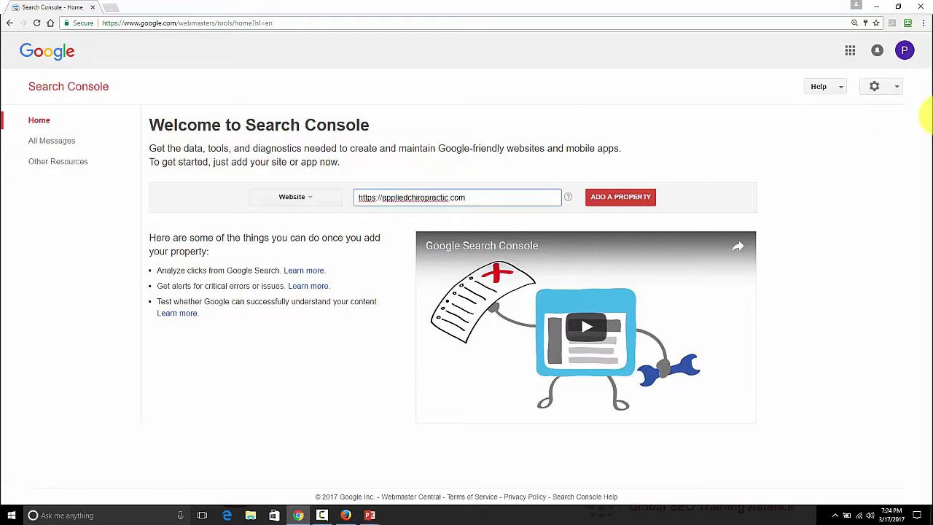
click(616, 198)
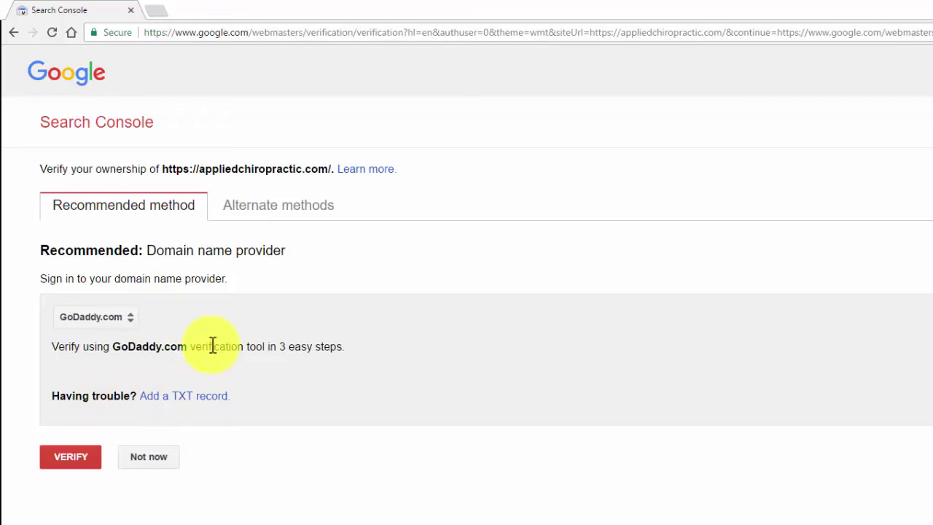
- Keep GoDaddy.com as the recommended domain provider and start verification
click(292, 207)
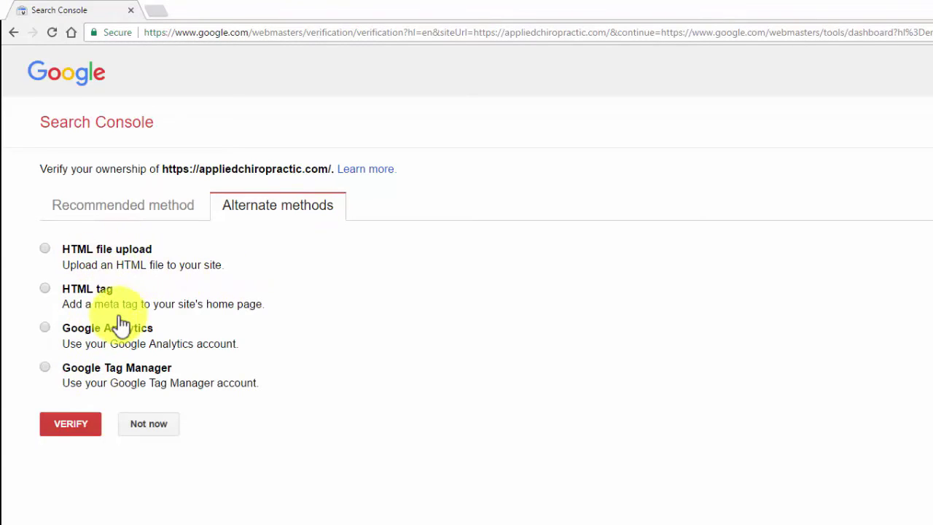
click(120, 206)
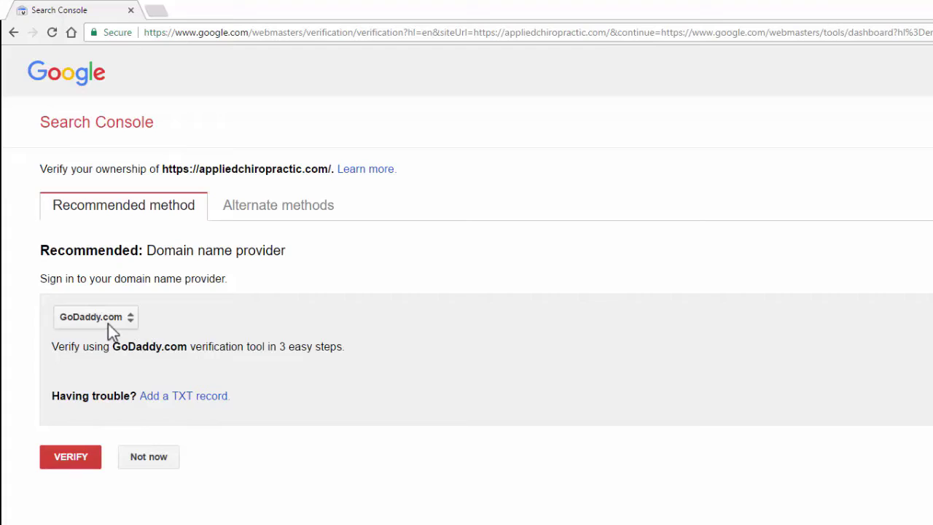
click(122, 318)
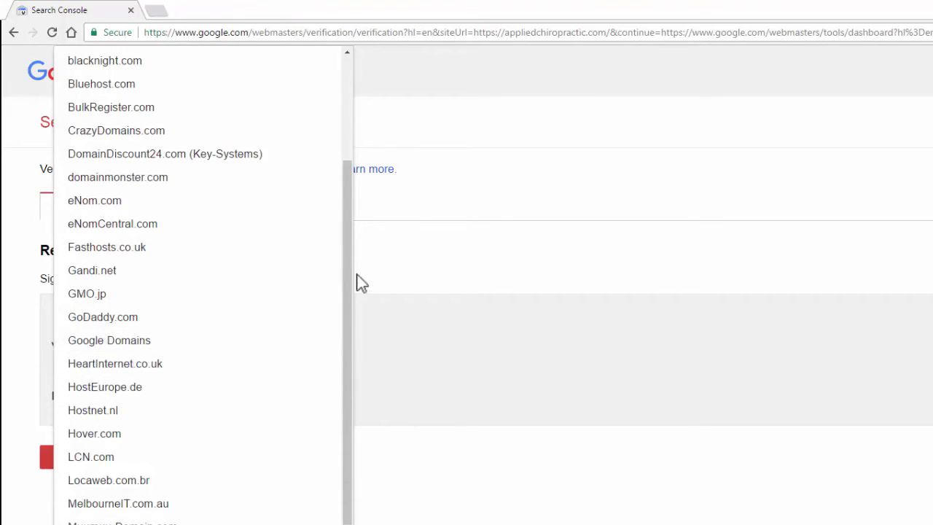
click(459, 208)
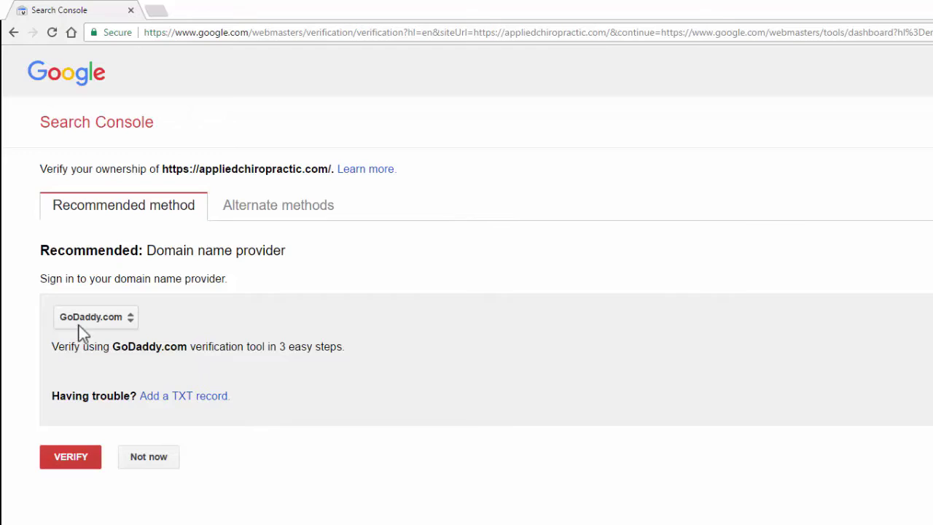
click(69, 459)
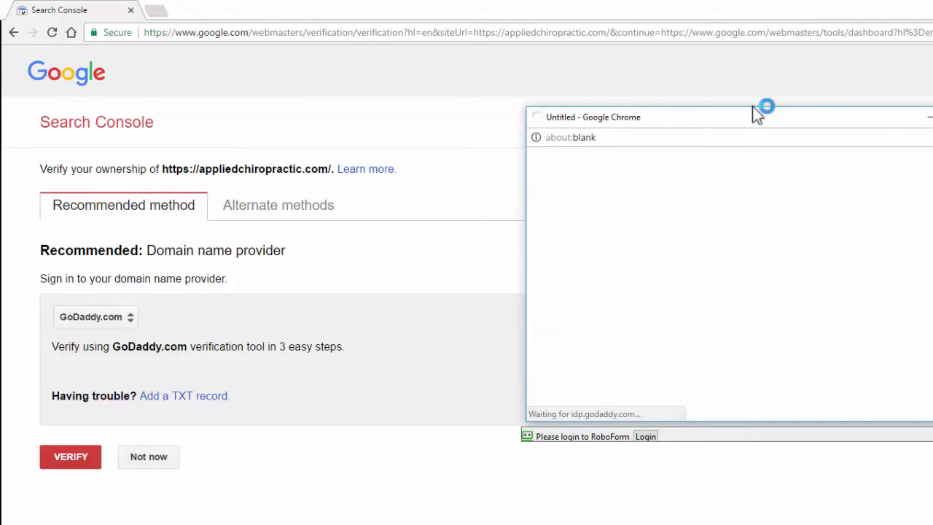
- Move the GoDaddy login popup aside, then dismiss it without signing in
mouse_move(685, 128)
mouse_down()
mouse_move(358, 137)
mouse_move(423, 109)
mouse_up()
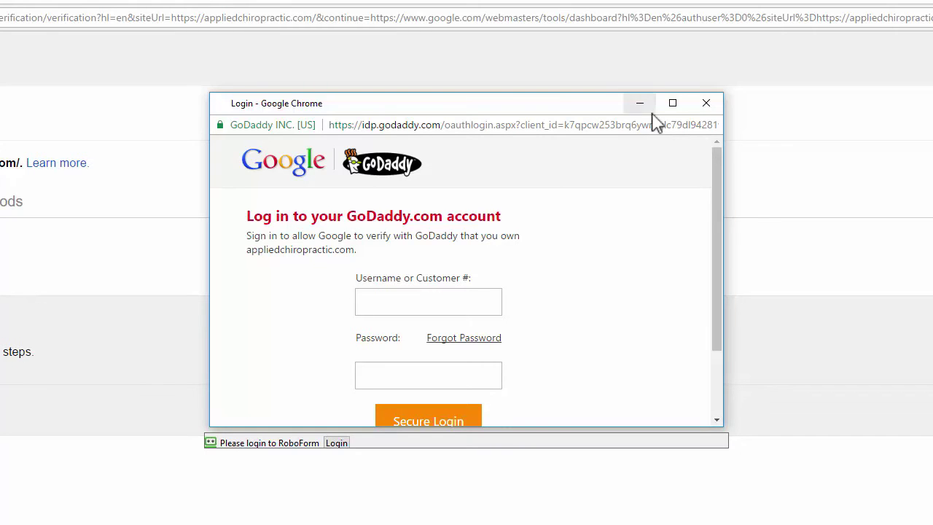
click(692, 90)
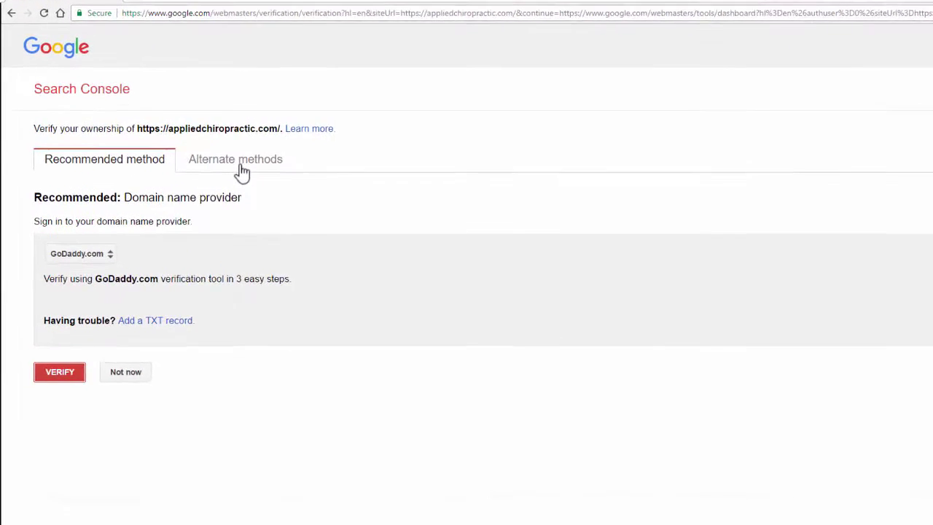
- Pick HTML file upload under Alternate methods and download the HTML verification file
click(255, 175)
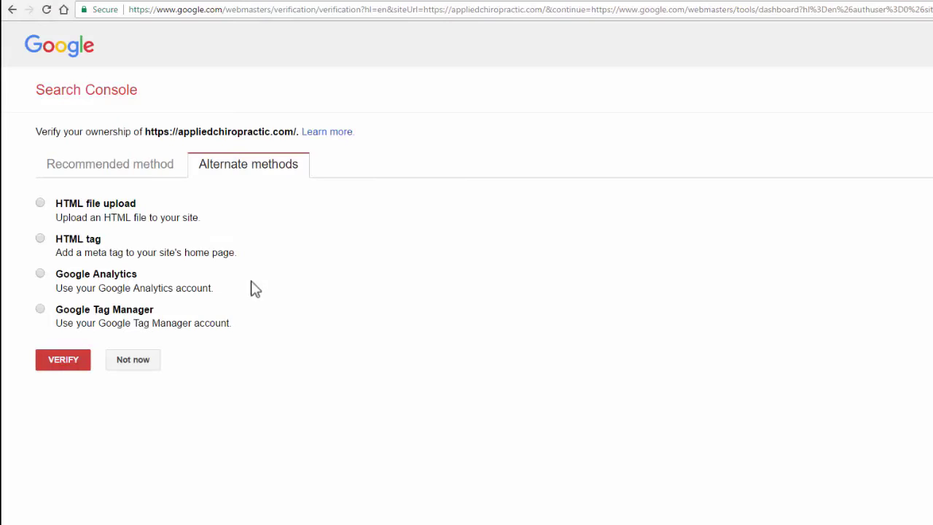
click(42, 204)
click(40, 204)
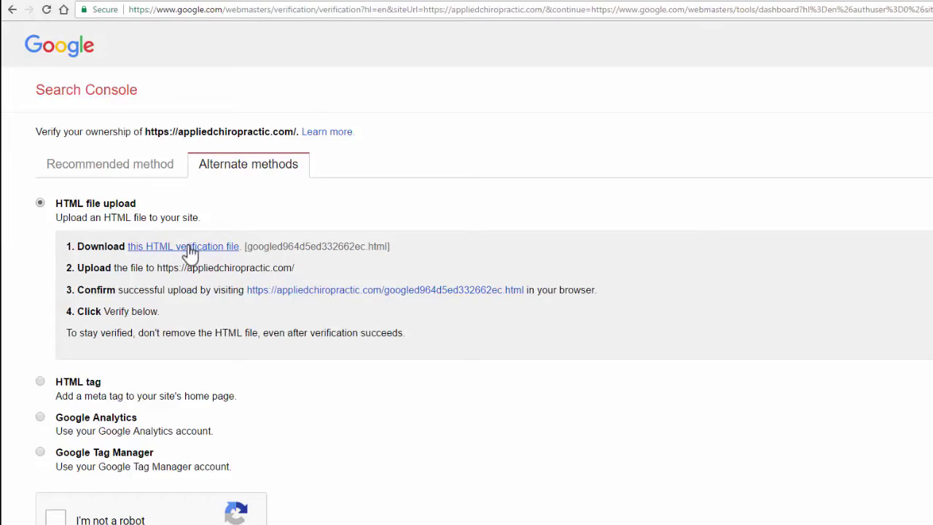
click(189, 247)
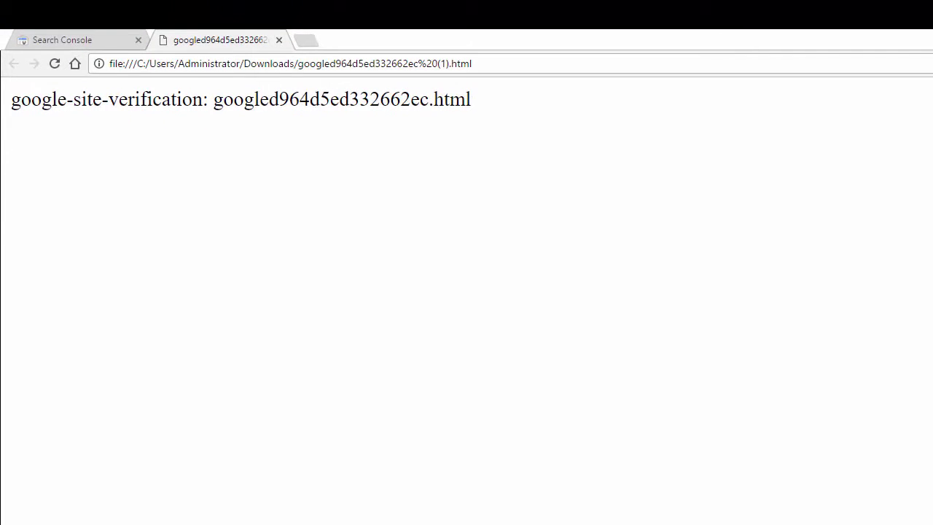
- Inspect the google-site-verification text in the file, then return to the Search Console tab
drag(11, 99, 192, 99)
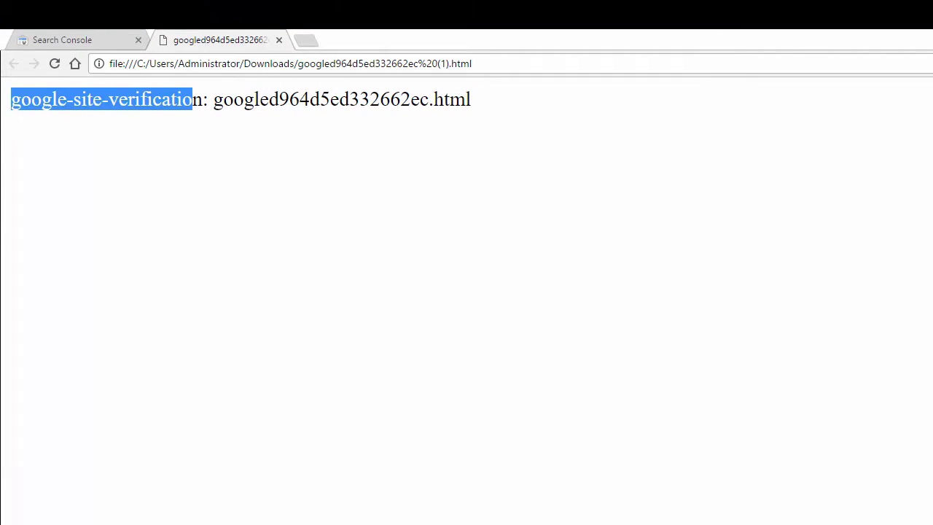
click(192, 99)
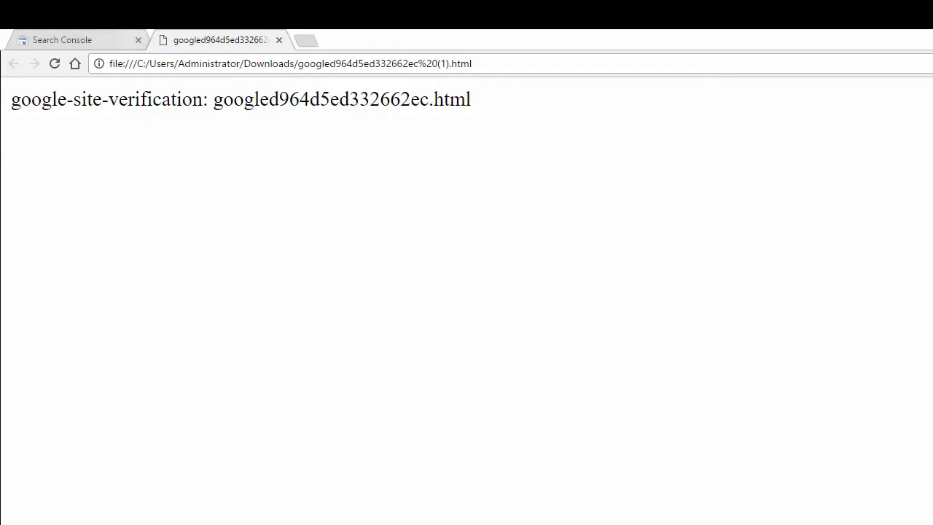
key(ctrl+shift+Tab)
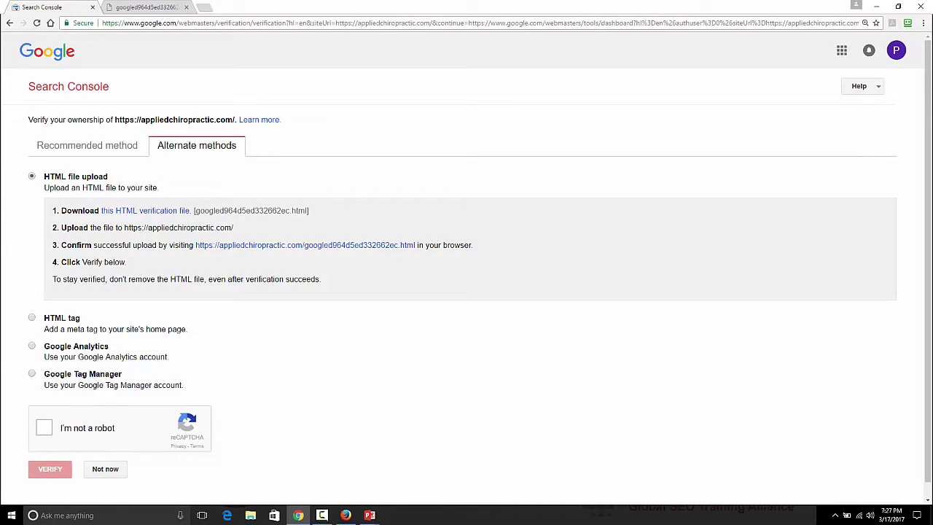
- Switch to the Firefox window showing the InMotion Hosting cPanel login
click(345, 516)
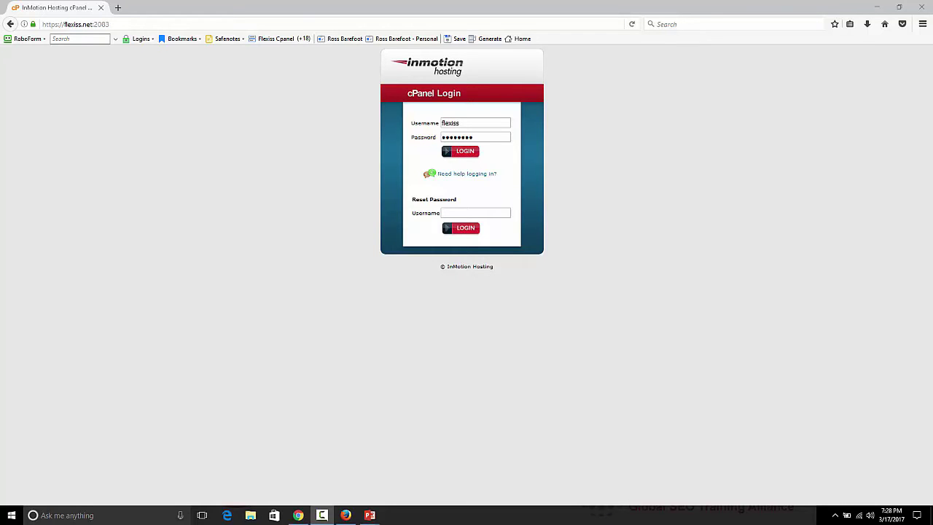
- Log in to cPanel with the prefilled credentials
click(460, 151)
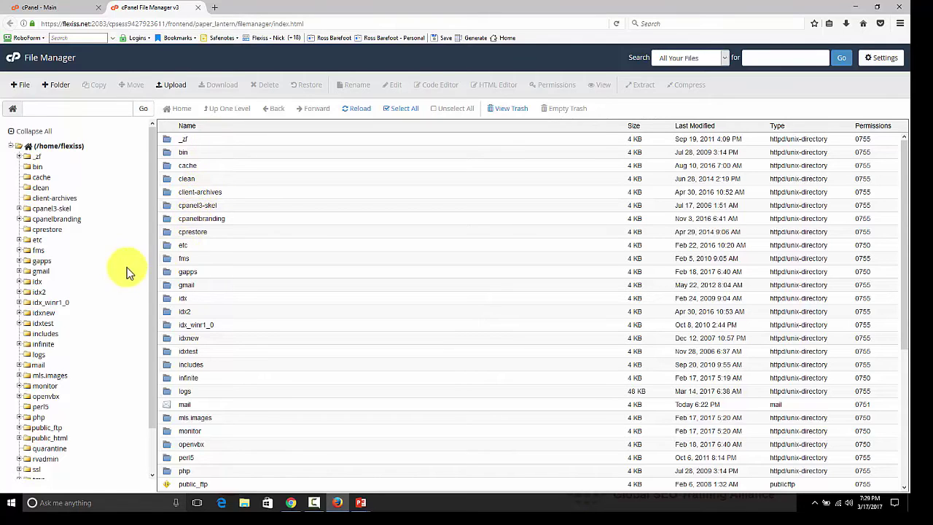
- Open the public_html folder in File Manager and scroll through its contents
scroll(63, 377, down, 2)
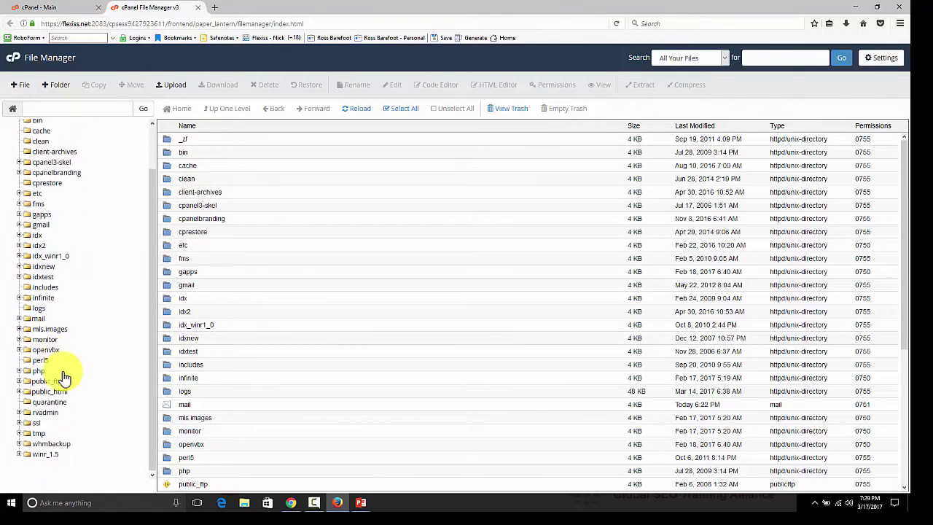
click(49, 392)
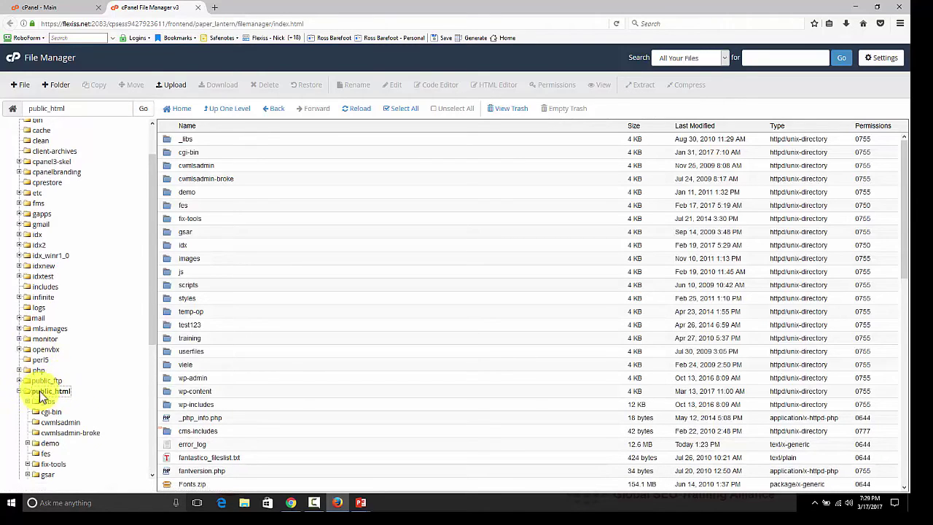
scroll(92, 374, down, 1)
scroll(87, 320, down, 4)
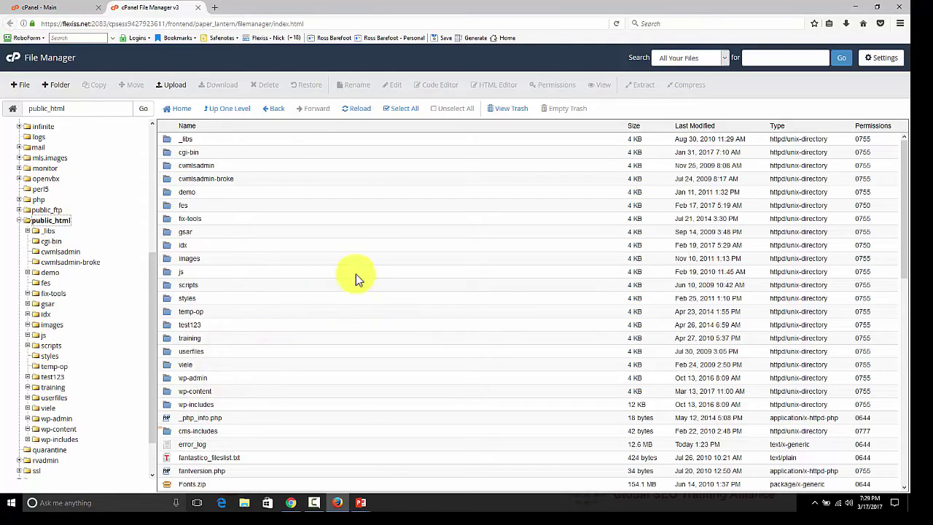
- Upload google868899ba4630295e.html from Downloads into public_html and let it reach 100%
click(168, 93)
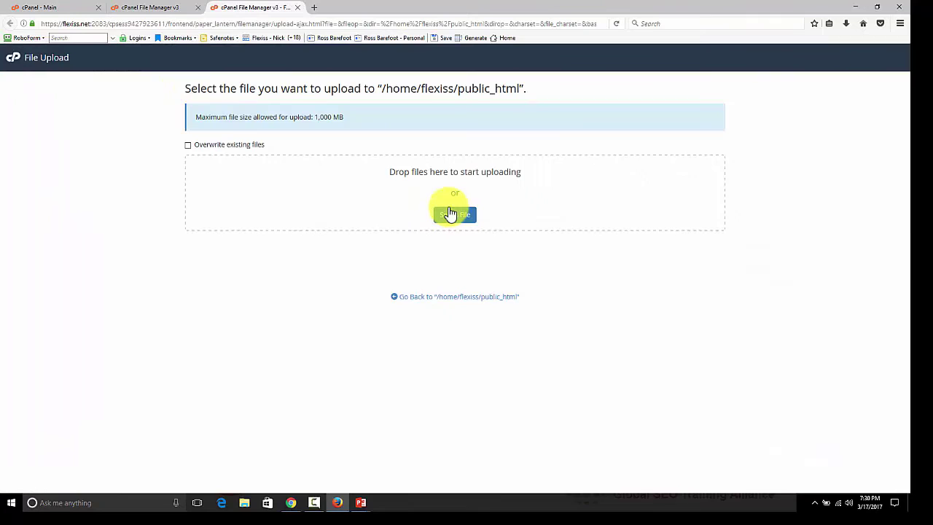
click(452, 219)
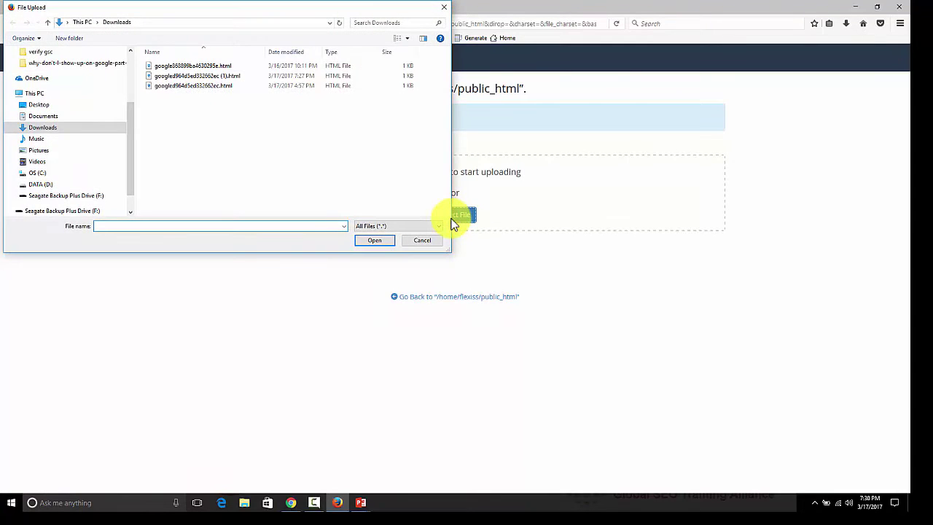
click(216, 66)
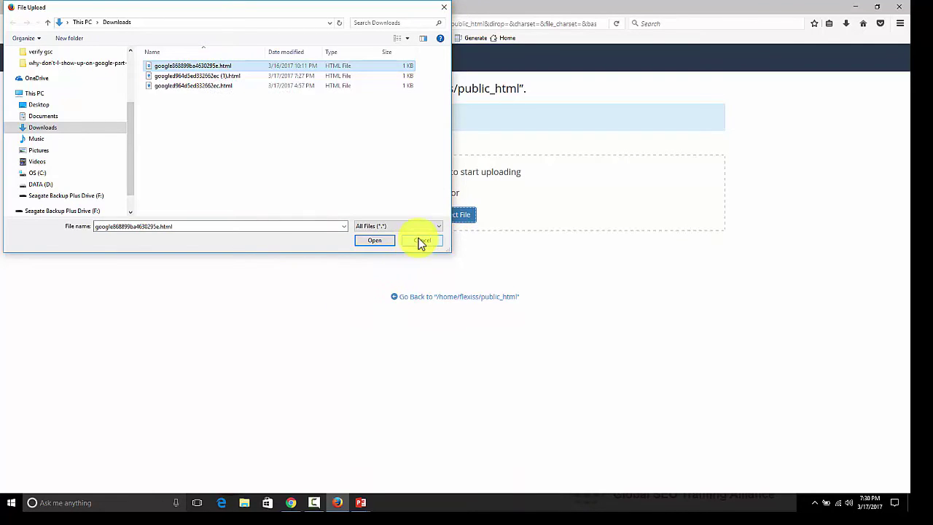
click(373, 241)
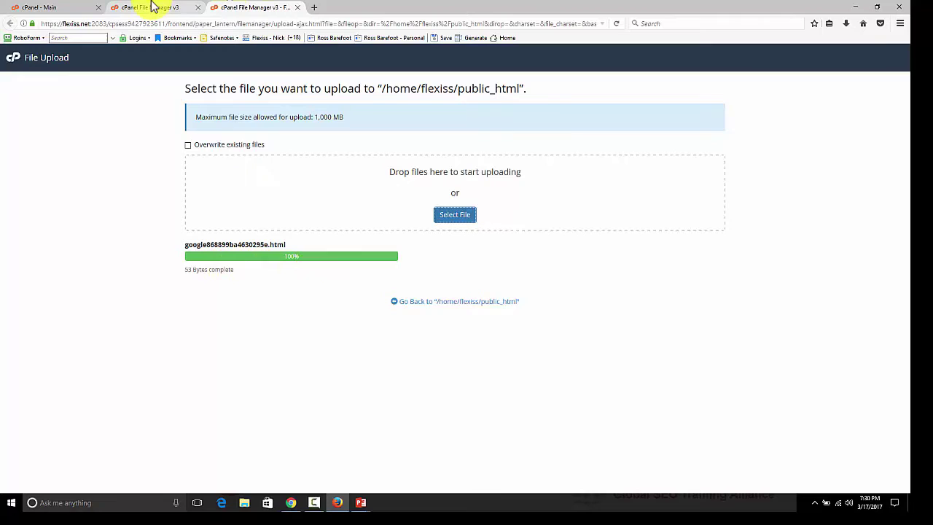
- Pass the reCAPTCHA by ticking I'm not a robot and selecting the three street-sign tiles
key(alt+Tab)
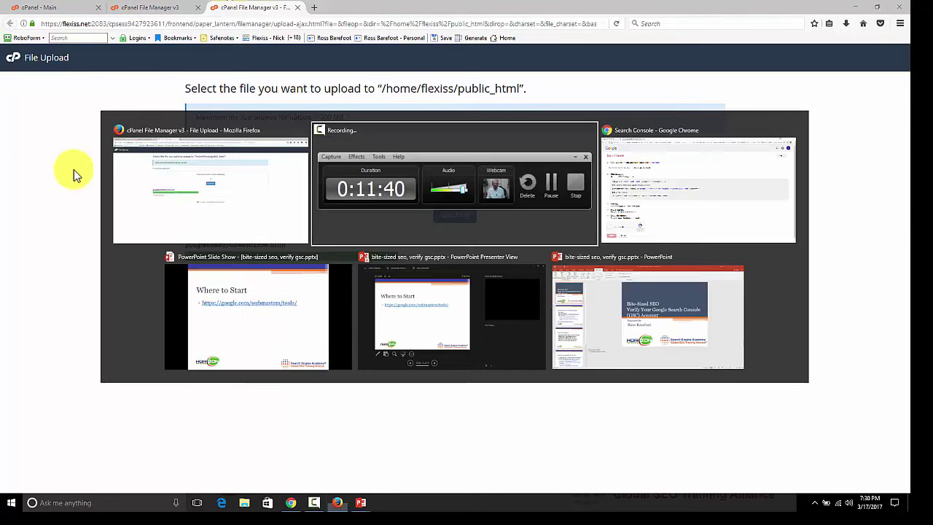
key(alt+Tab)
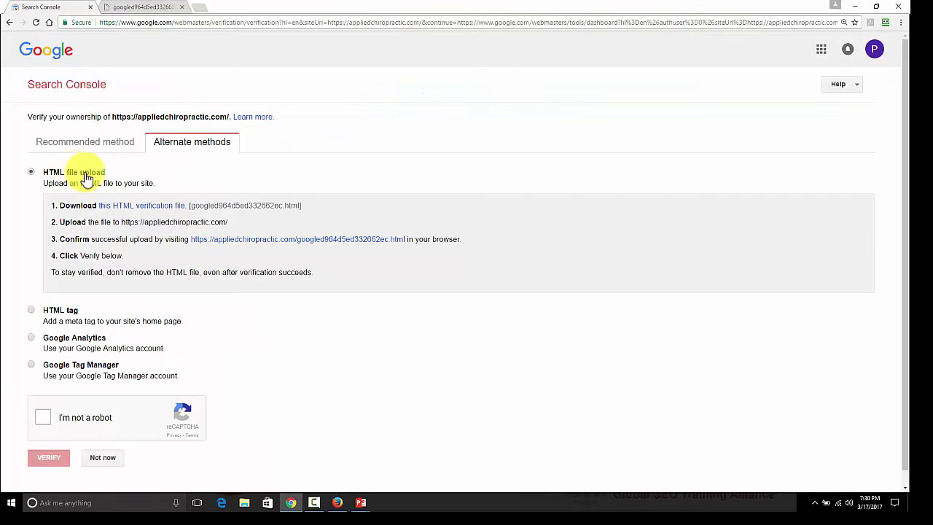
click(44, 422)
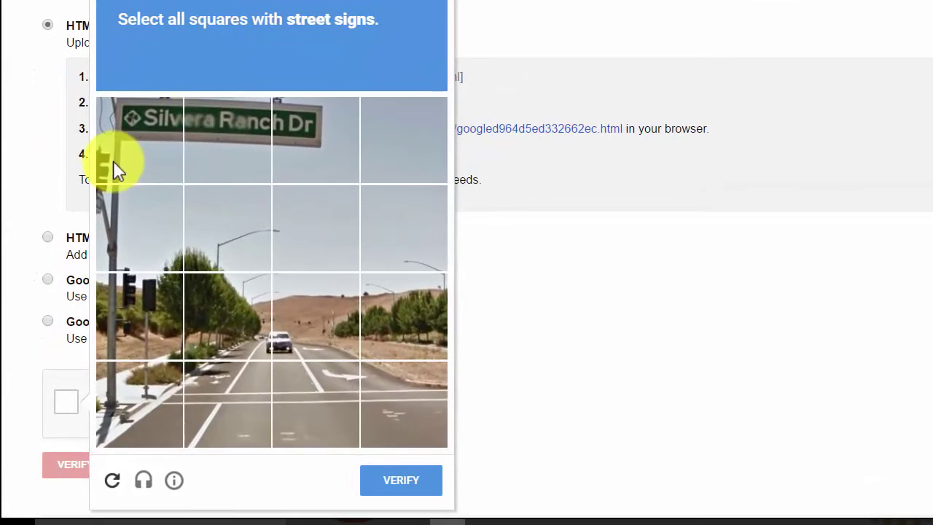
click(100, 213)
click(222, 149)
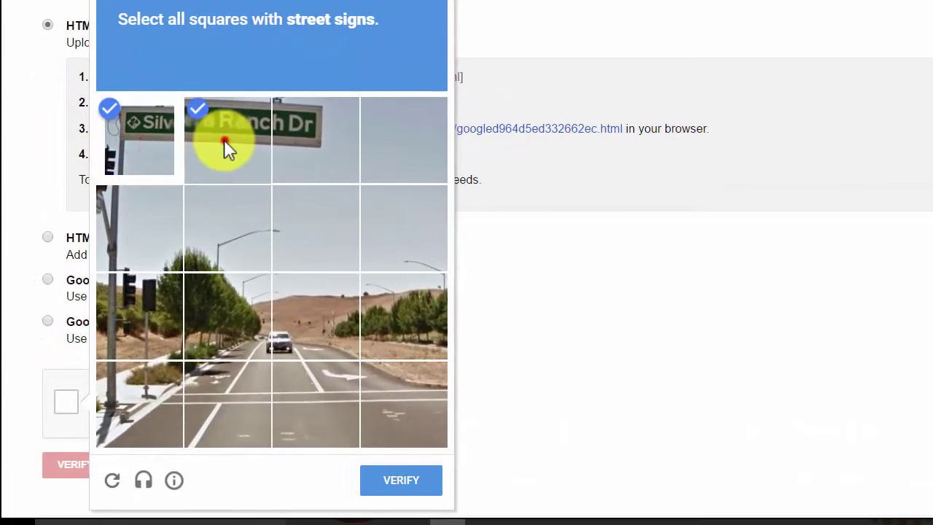
click(325, 136)
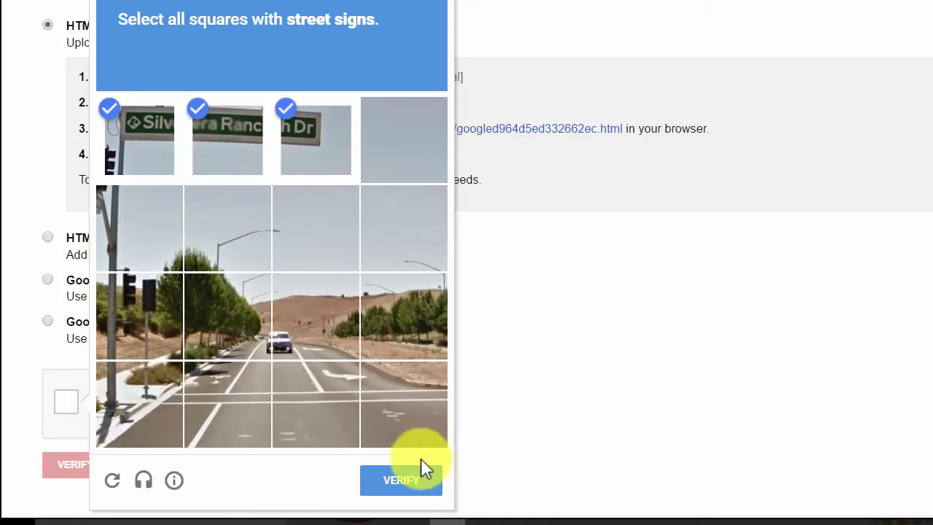
click(408, 480)
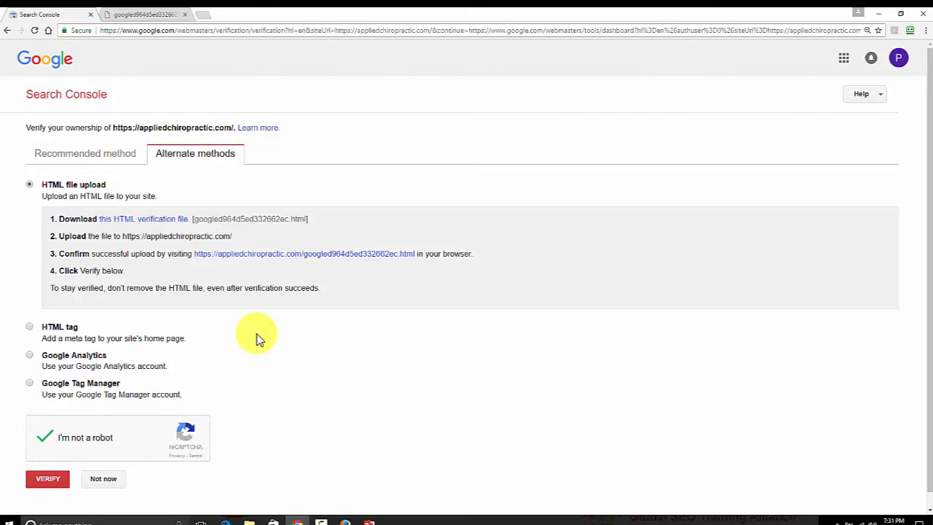
- Switch the verification method to HTML tag under Alternate methods
click(30, 326)
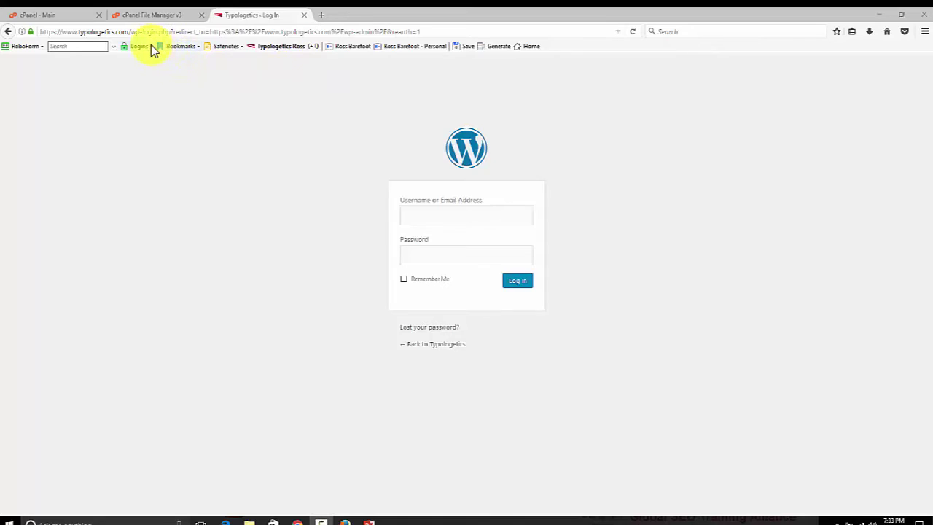
- Log in to the Typologetics WordPress site with the saved RoboForm passcard
click(281, 48)
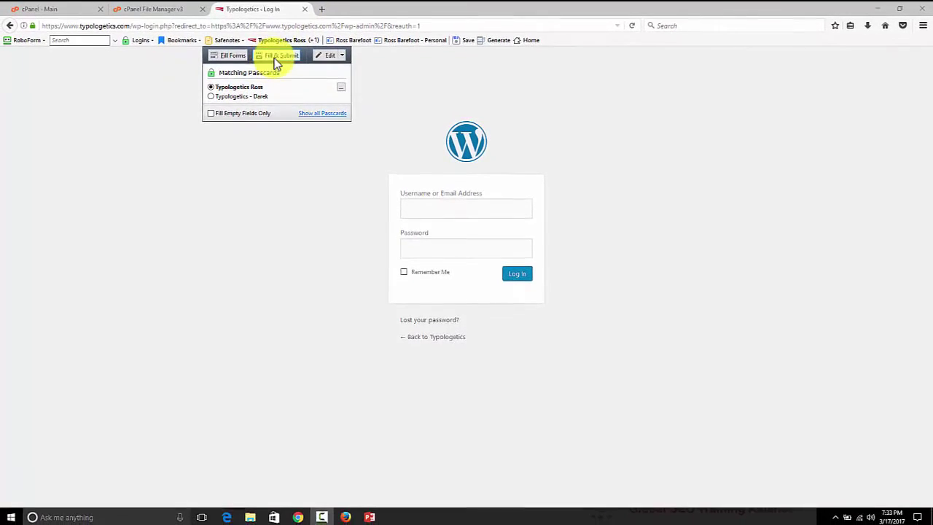
click(275, 59)
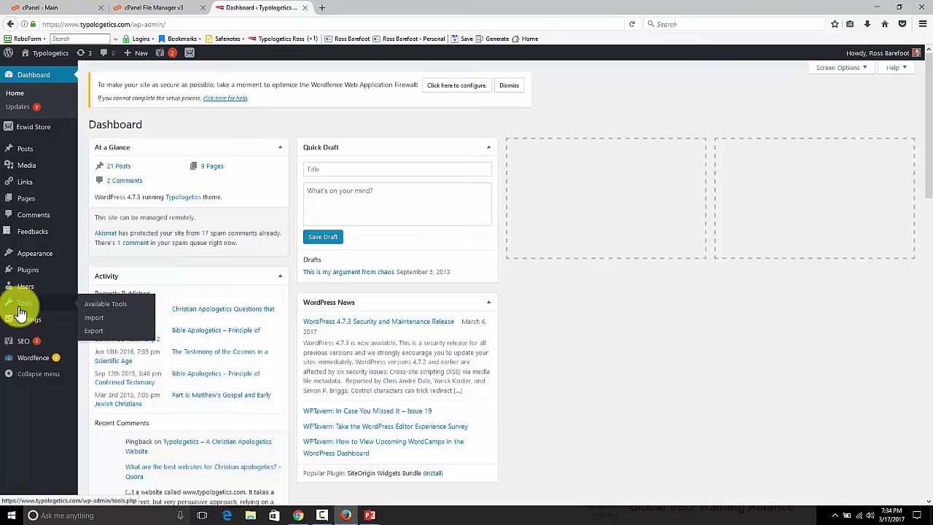
- Search Plugins > Add New for 'meta tags' plugins
click(27, 273)
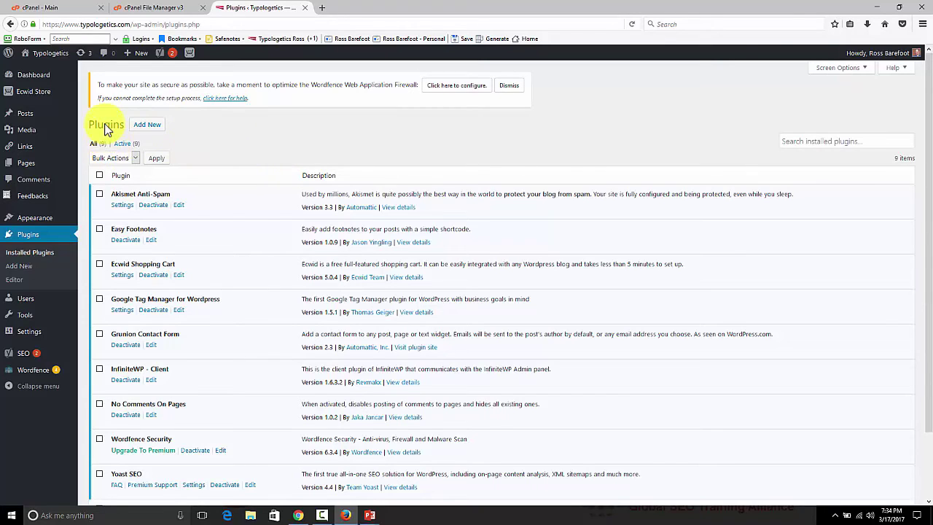
click(146, 125)
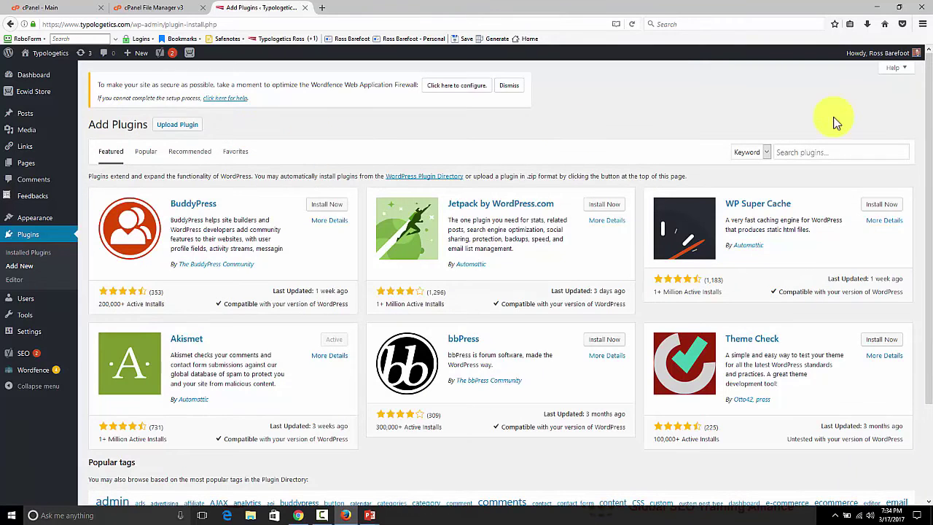
click(800, 153)
text(met)
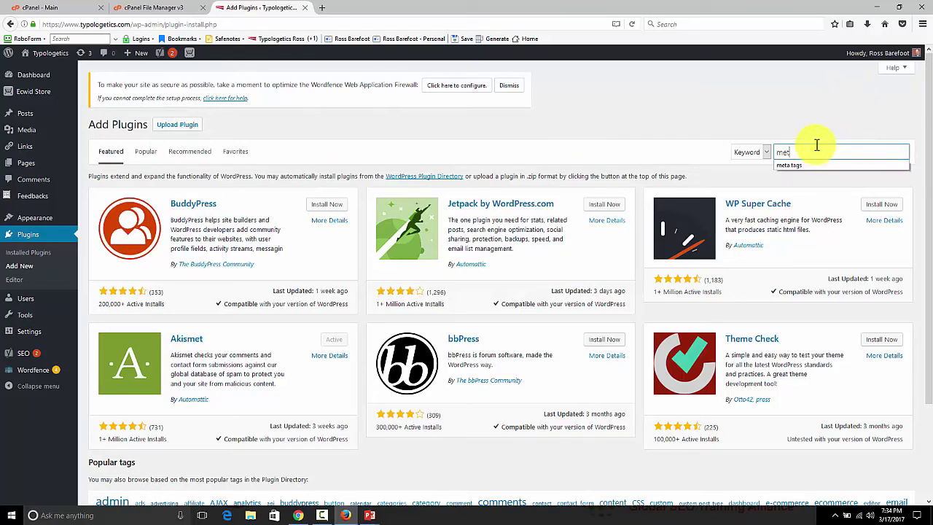
text(a tags)
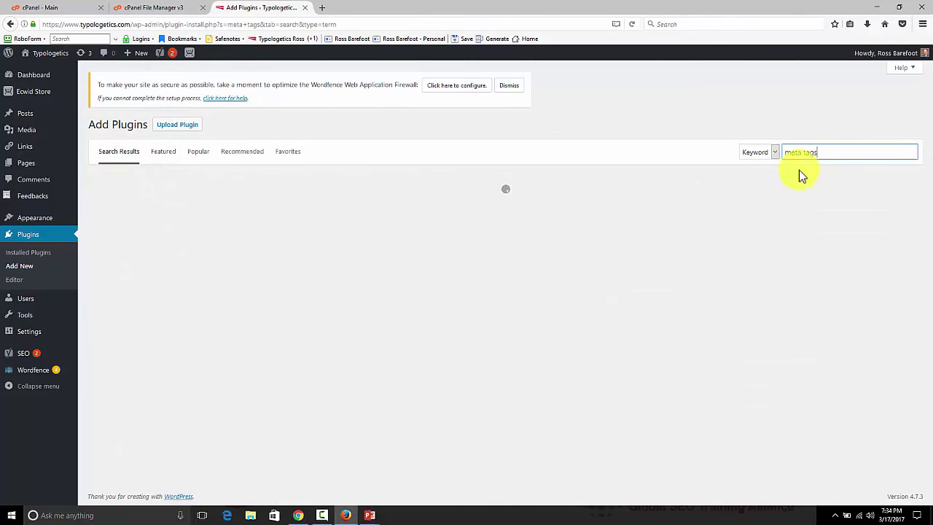
key(alt+Tab)
key(alt+Tab)
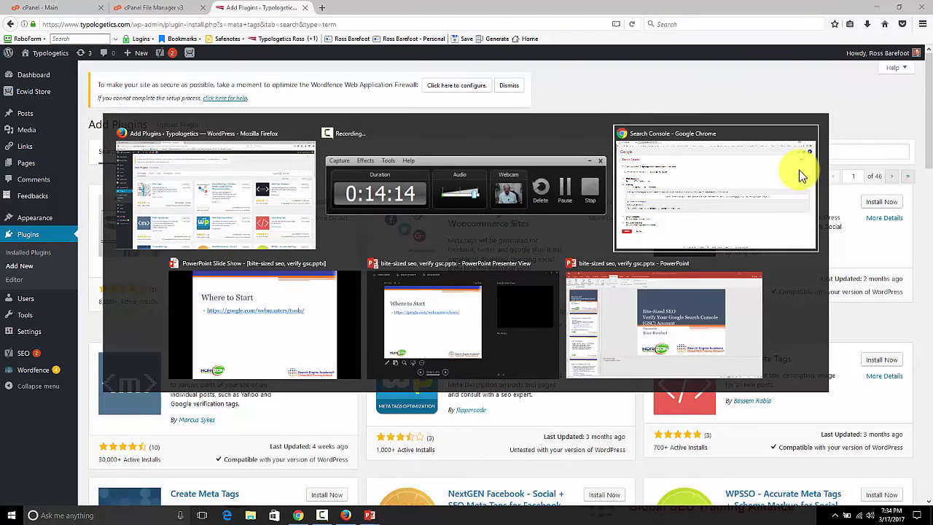
click(800, 175)
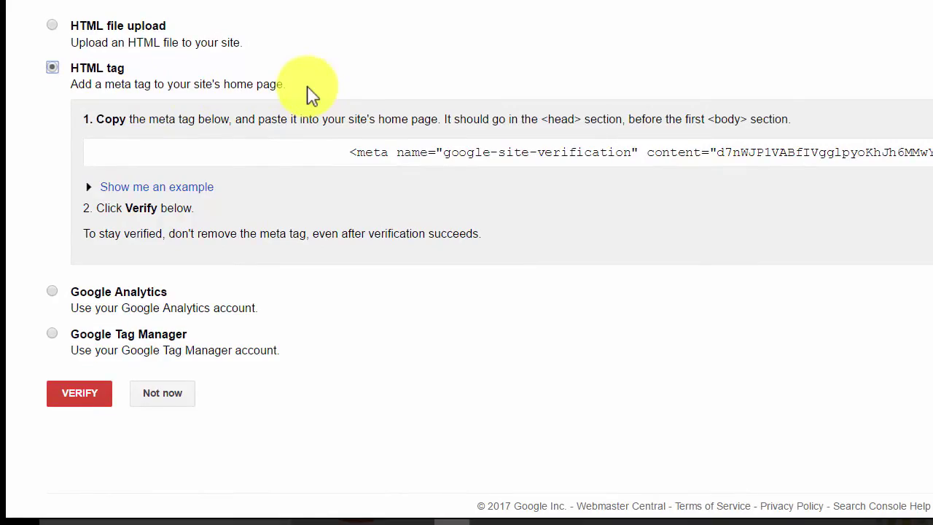
key(alt+Tab)
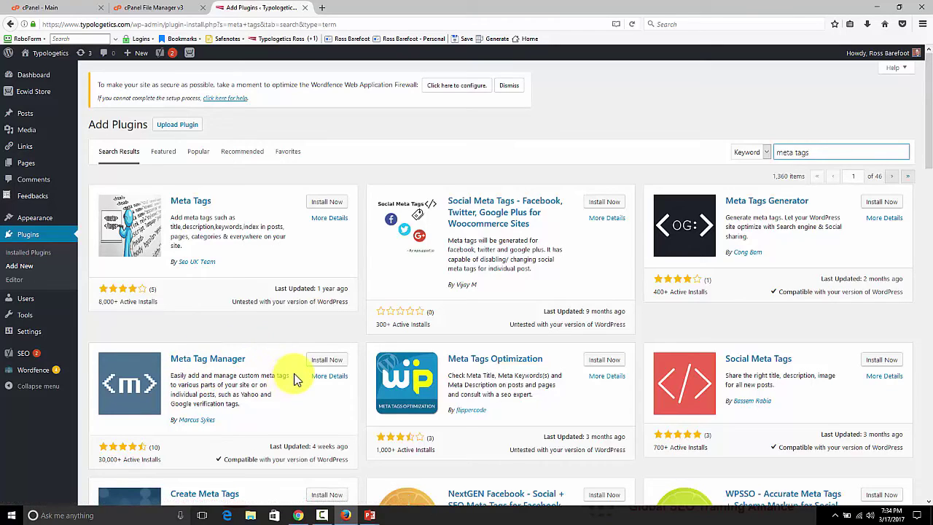
- Install and activate the Meta Tag Manager plugin, then open Settings > Meta Tag Manager
click(323, 366)
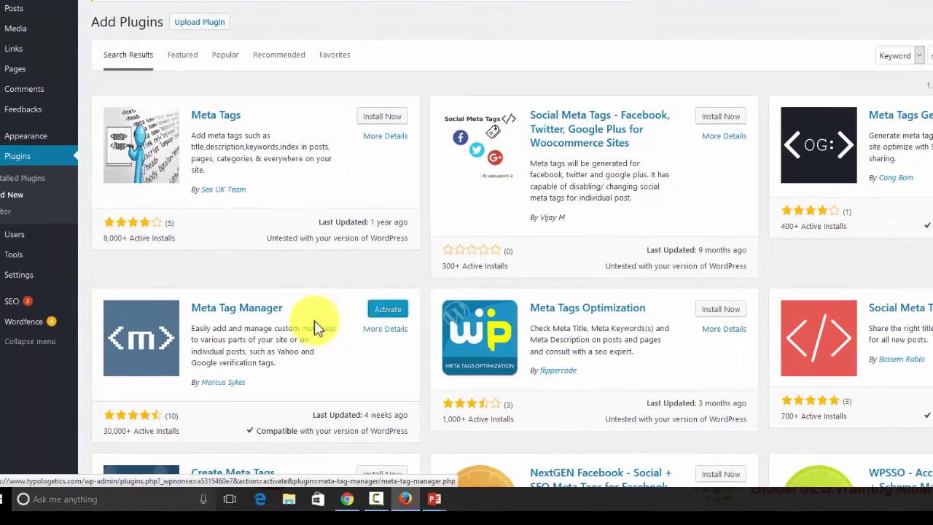
click(386, 310)
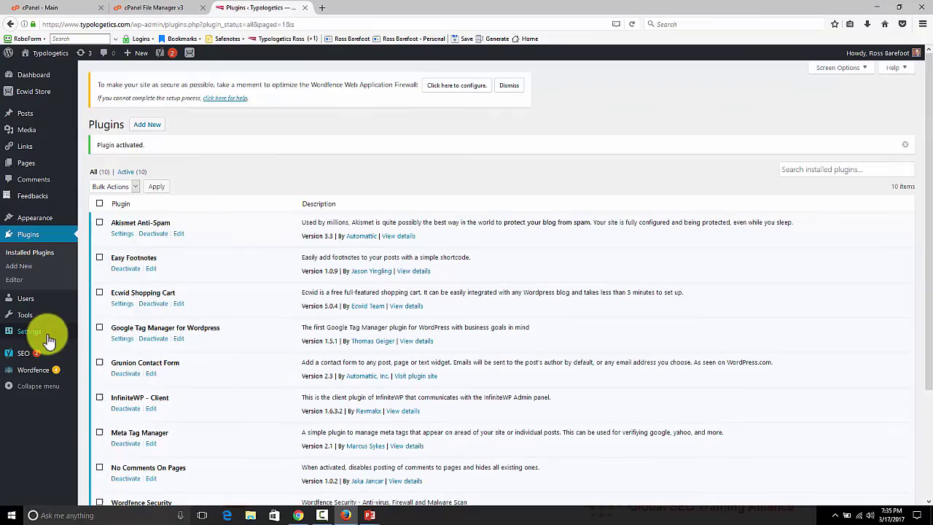
mouse_move(19, 275)
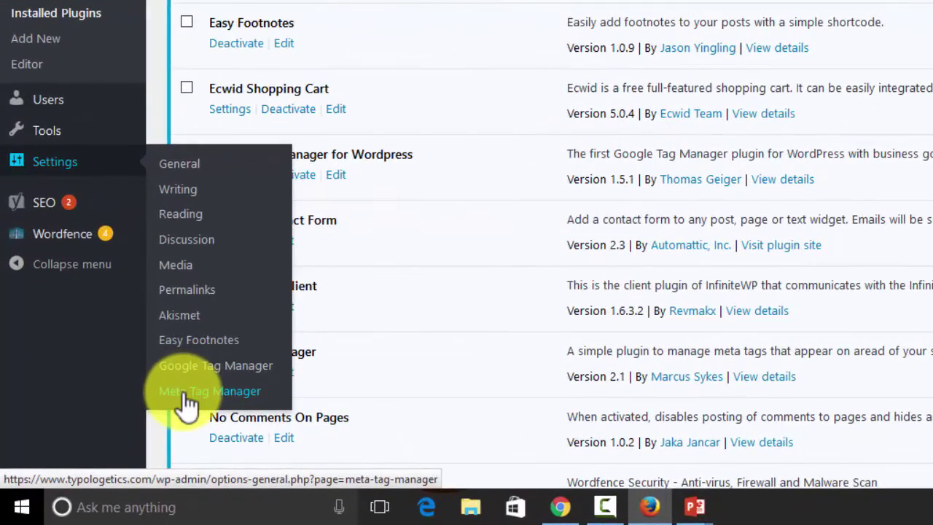
click(143, 424)
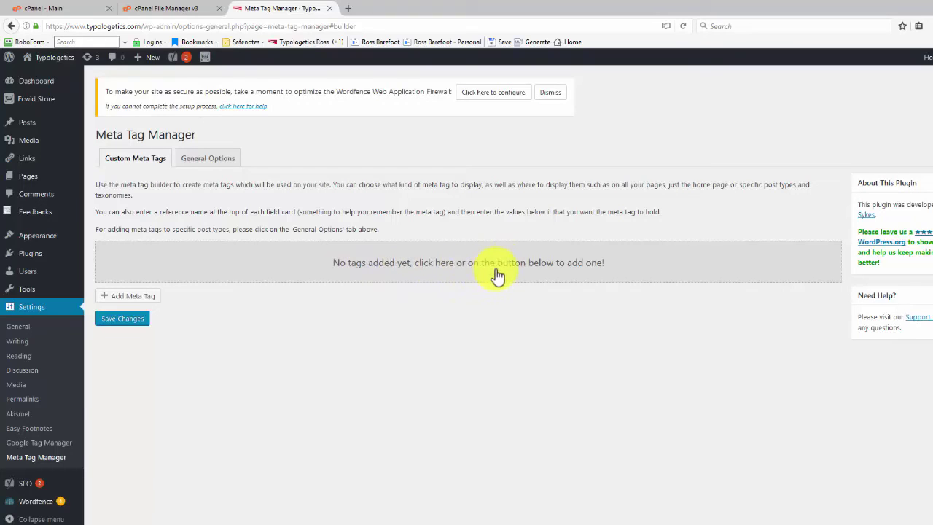
- Add a new custom meta tag entry with Tag Type set to 'name'
click(443, 269)
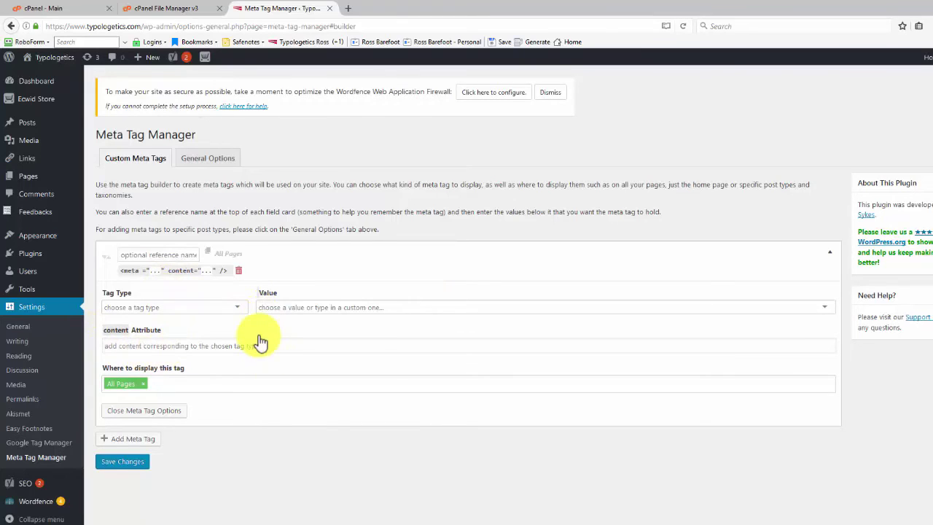
click(236, 307)
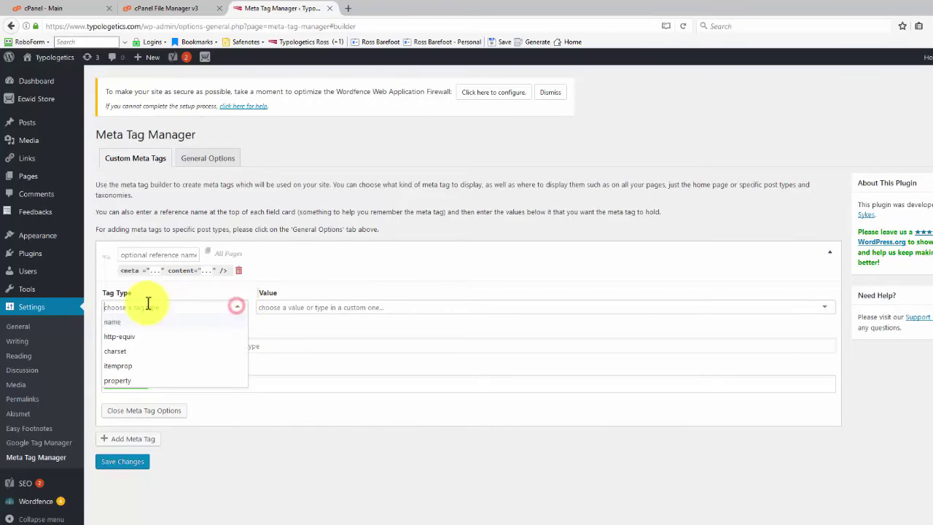
click(113, 324)
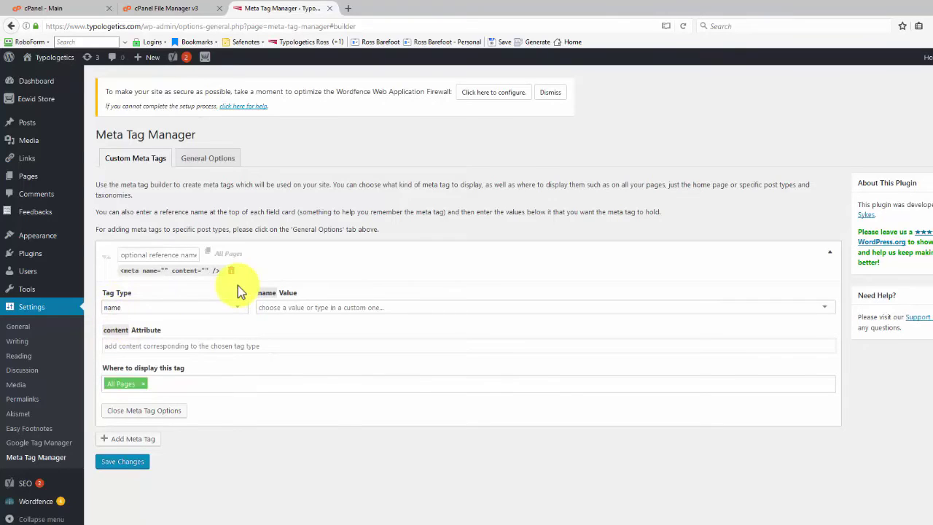
key(alt+Tab)
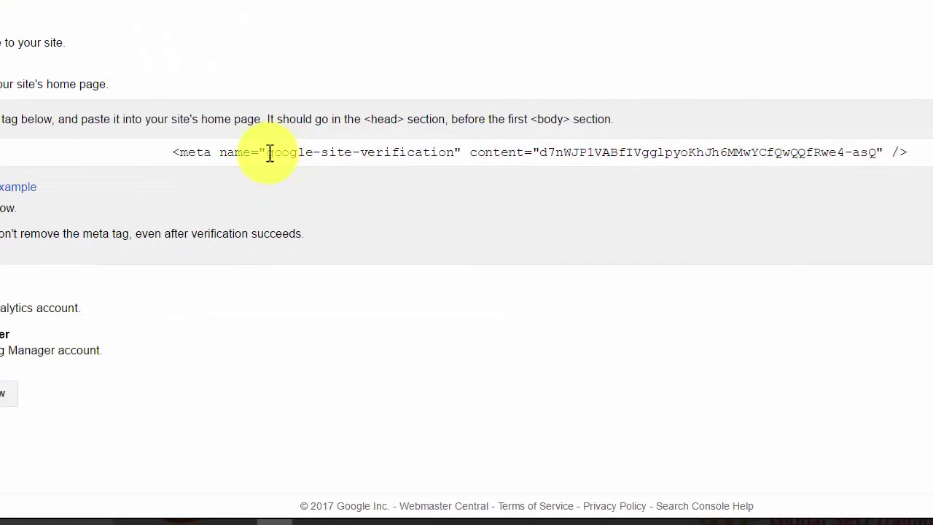
- Expand Show me an example and select its google-site-verification name
click(283, 153)
drag(285, 152, 454, 152)
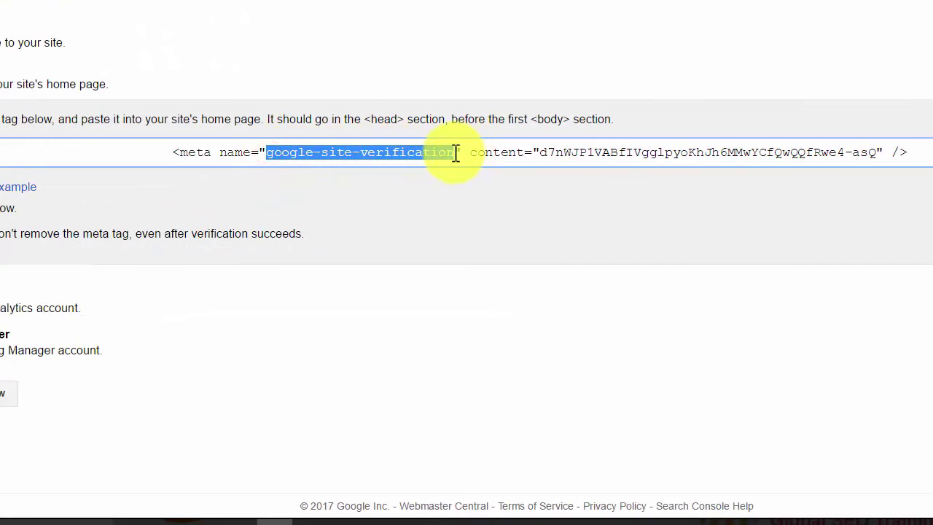
key(ctrl+a)
click(279, 188)
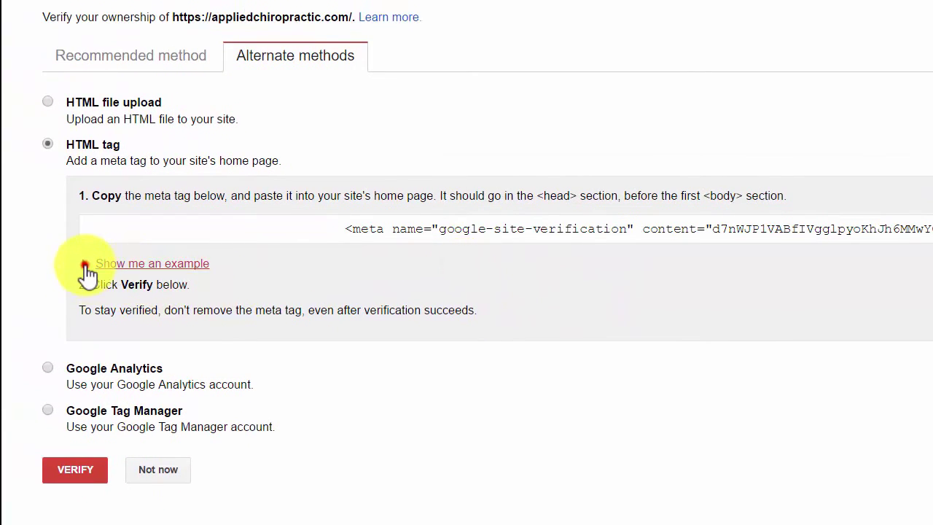
click(84, 264)
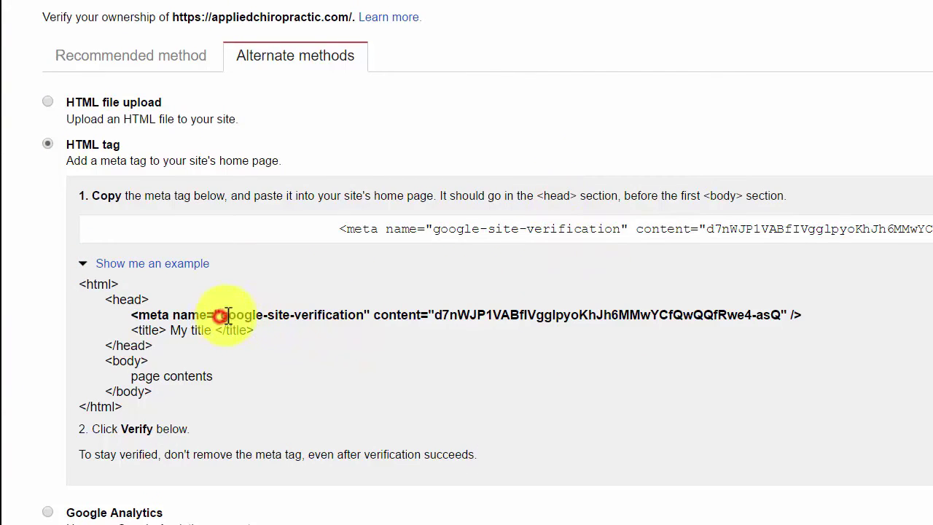
drag(220, 314, 363, 314)
key(ctrl+c)
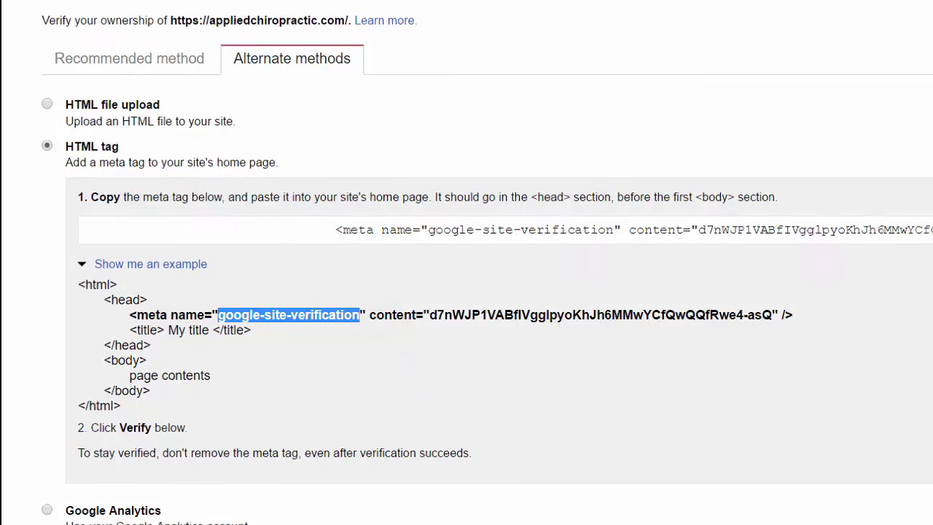
key(alt+Tab)
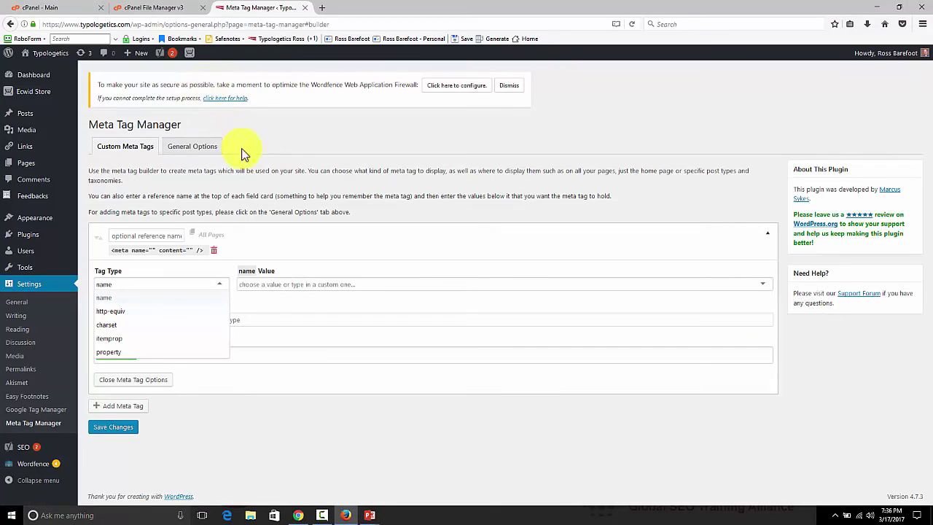
- Set the tag's name value to google-site-verification
click(253, 286)
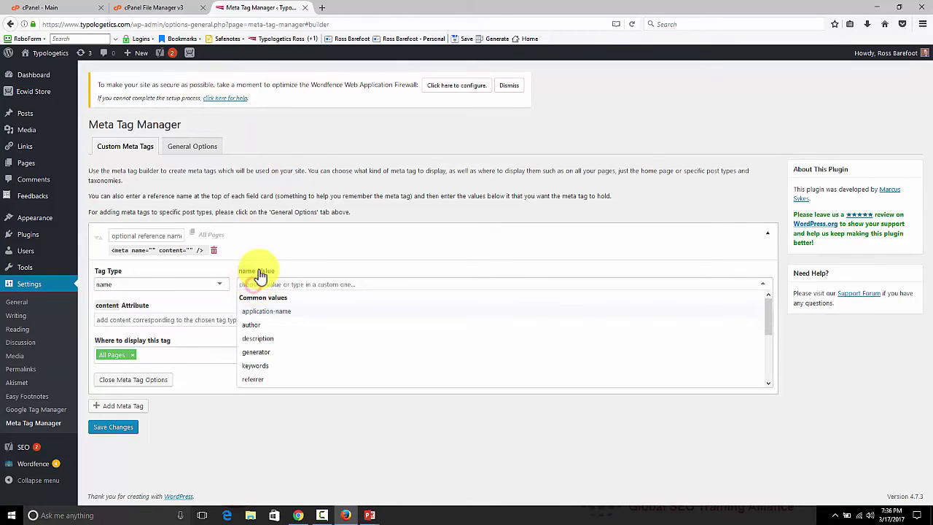
key(ctrl+v)
key(Return)
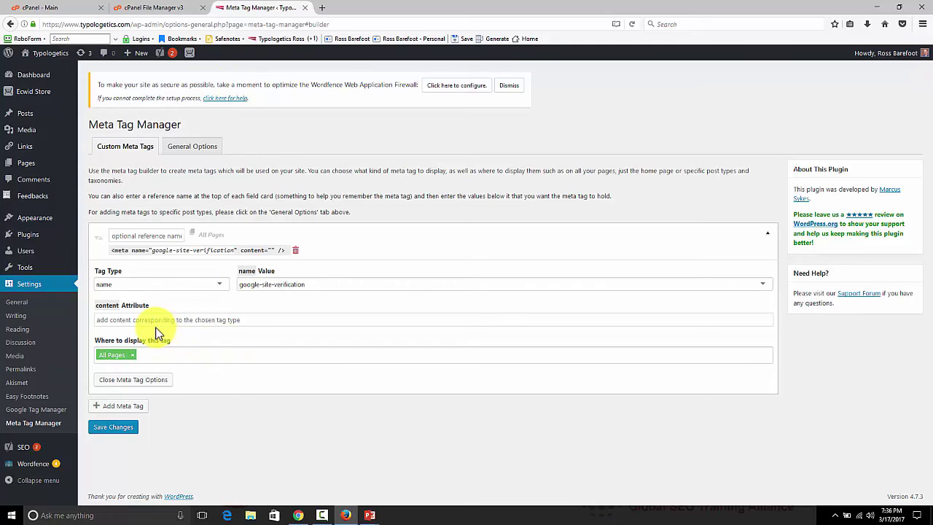
- Copy the verification code from Search Console's example into the content attribute field
key(alt+Tab)
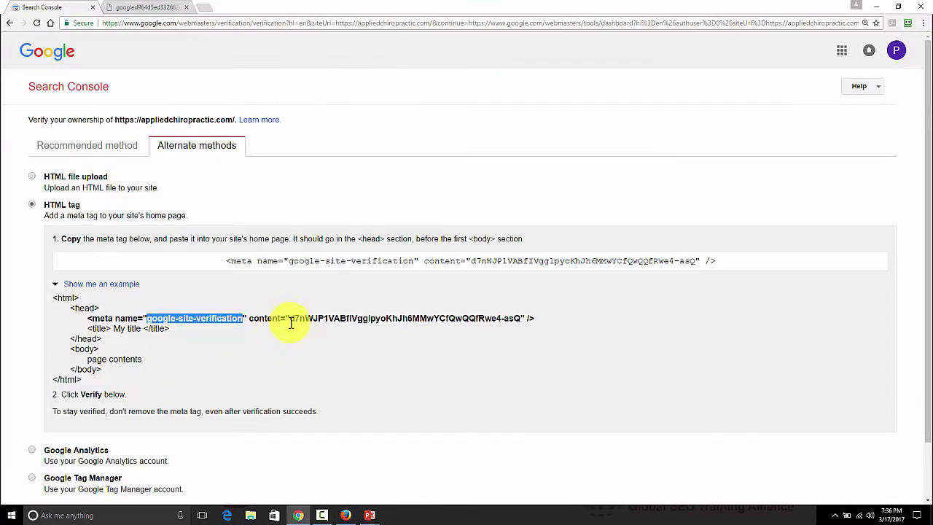
drag(289, 319, 446, 314)
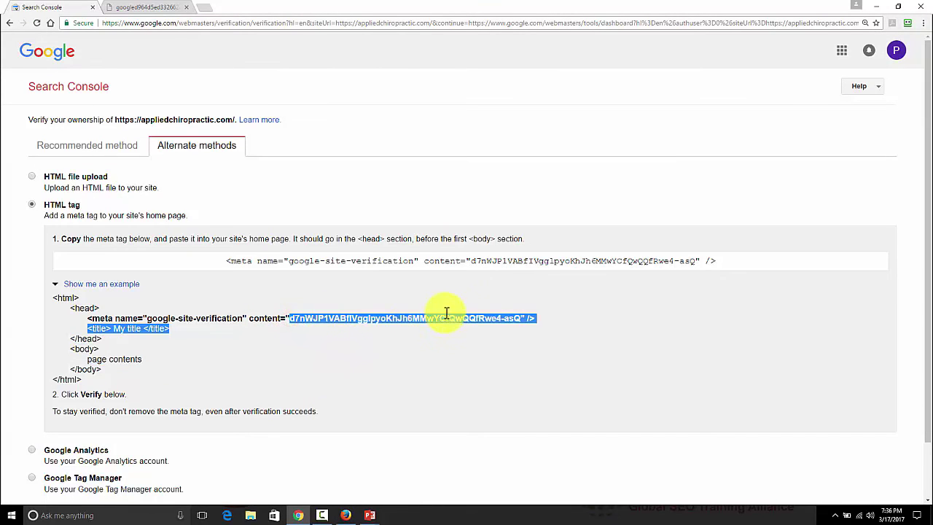
drag(446, 314, 521, 319)
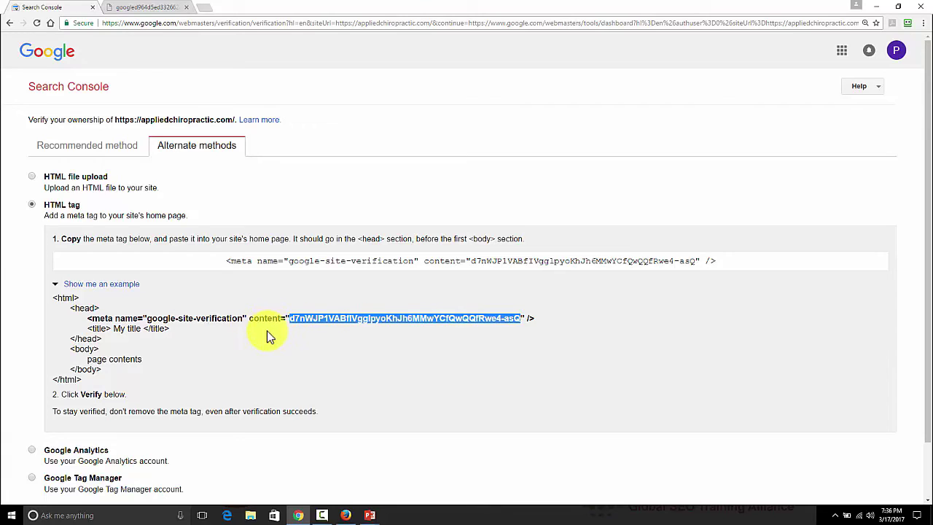
key(alt+Tab)
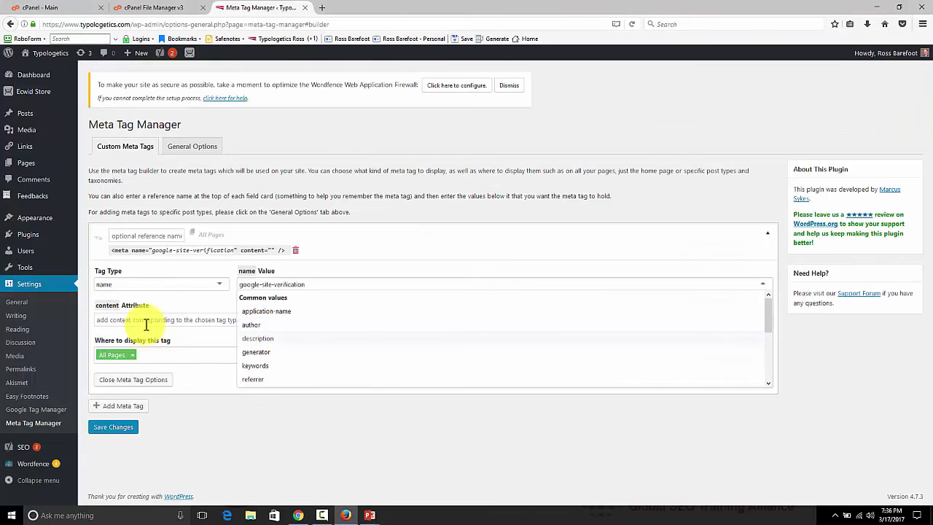
click(125, 322)
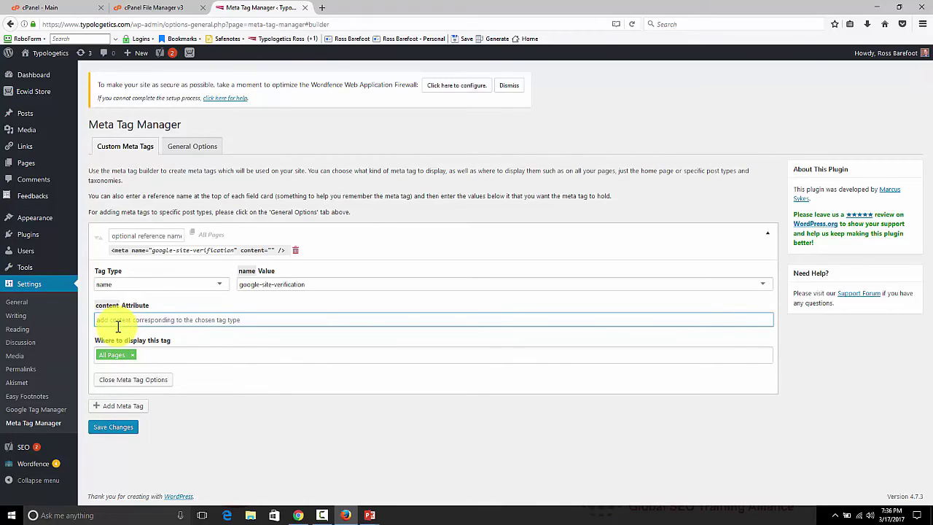
key(ctrl+v)
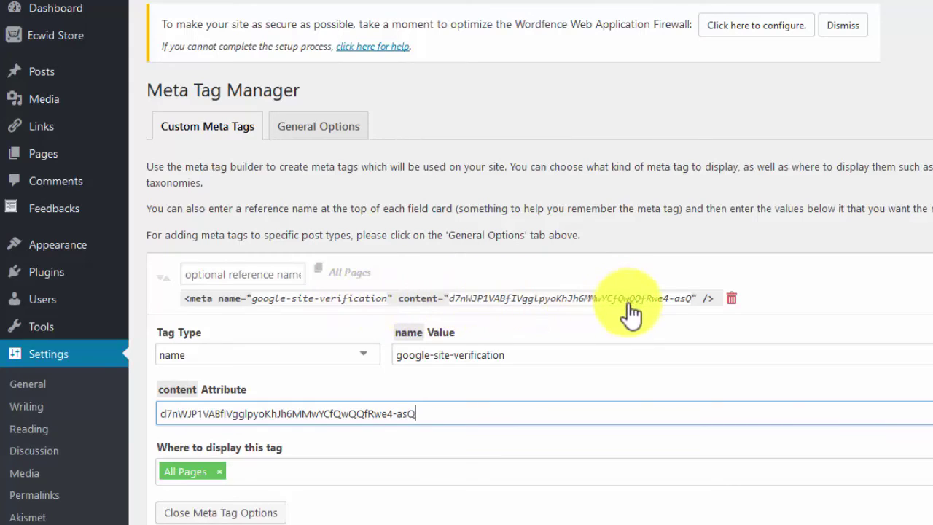
- Select the full suggested verification meta tag in Search Console
key(alt+Tab)
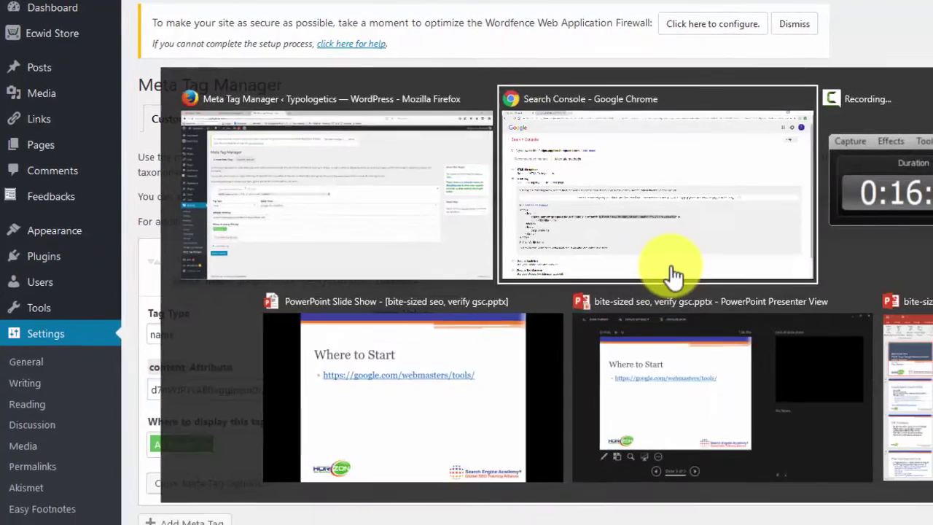
click(589, 239)
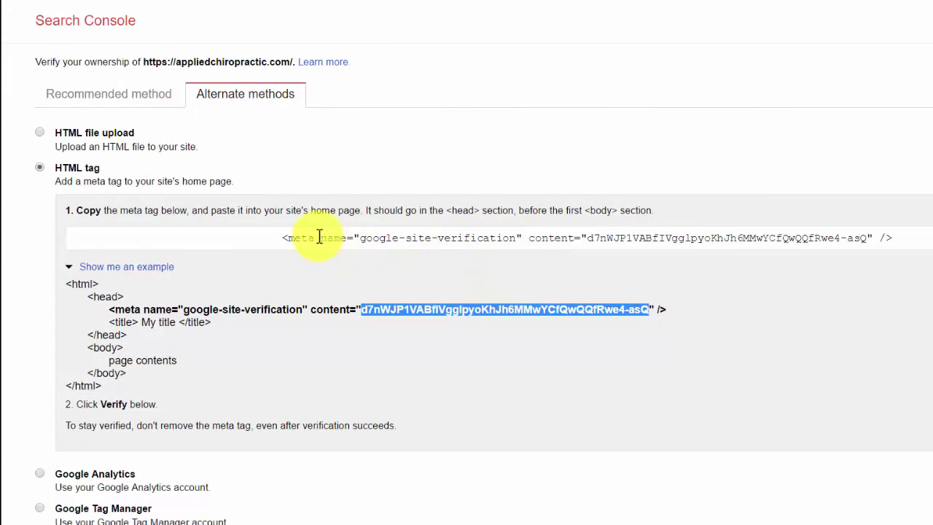
drag(271, 241, 848, 246)
click(887, 219)
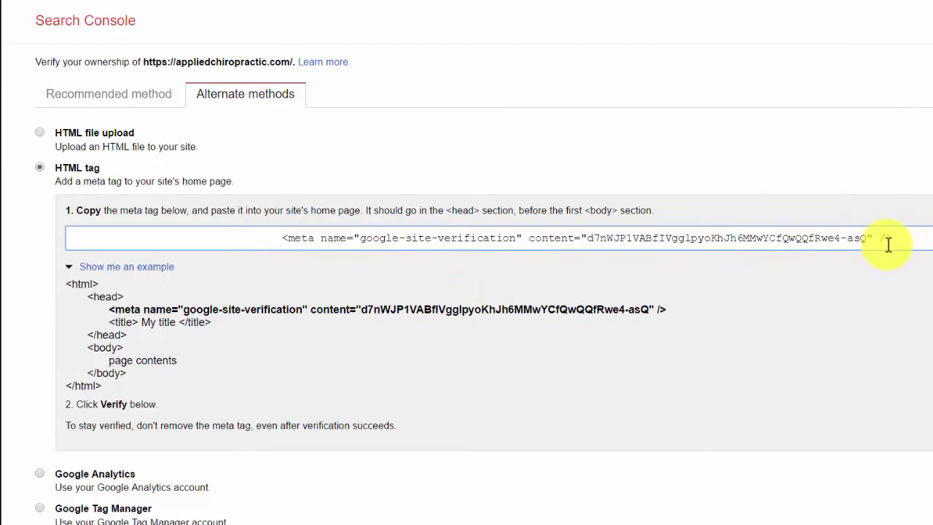
triple_click(886, 244)
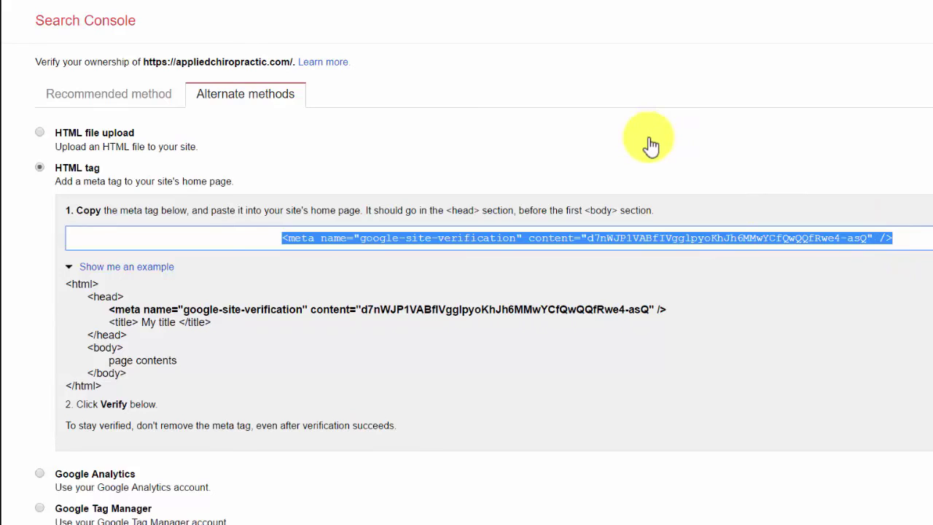
key(alt+Tab)
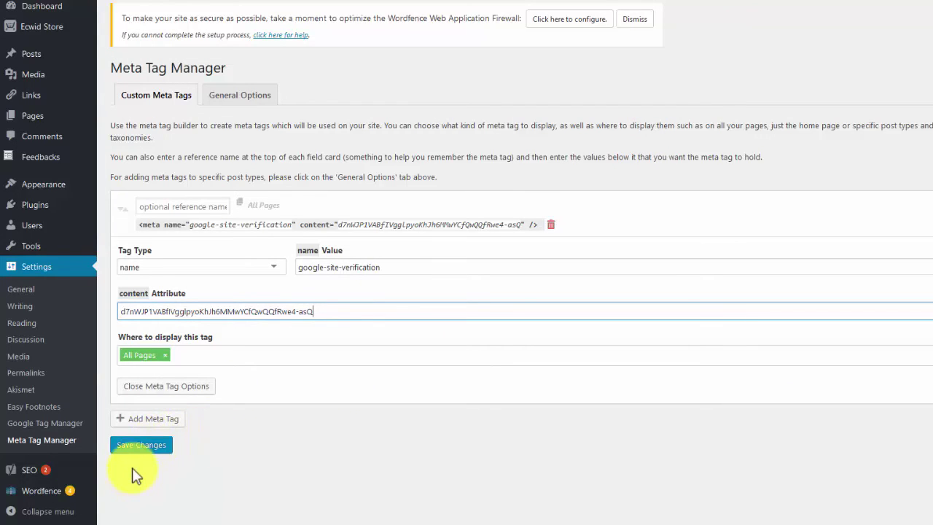
- Save the Meta Tag Manager settings holding the google-site-verification tag
click(137, 448)
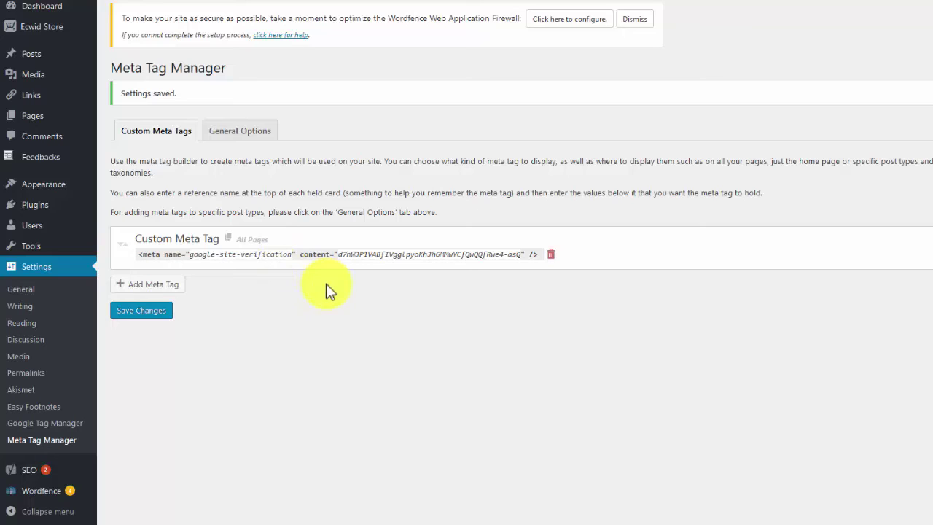
key(alt+Tab)
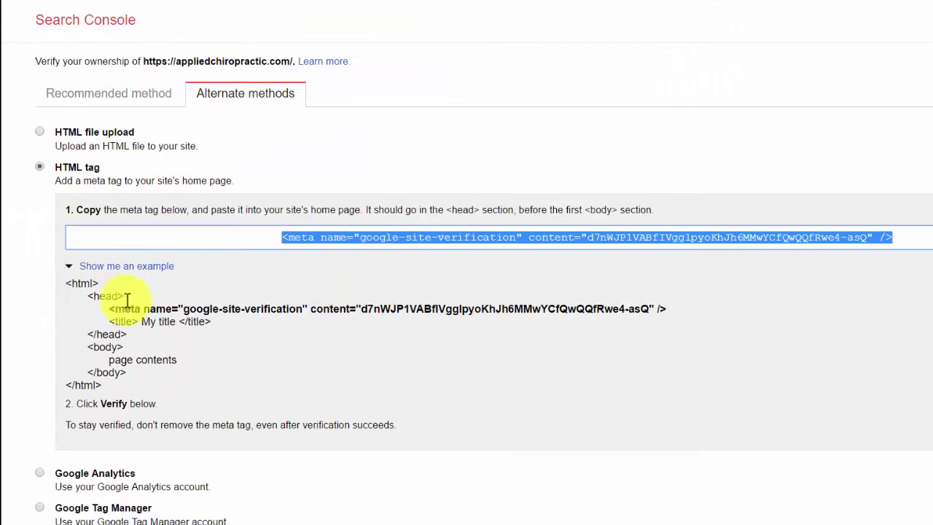
scroll(127, 299, down, 1)
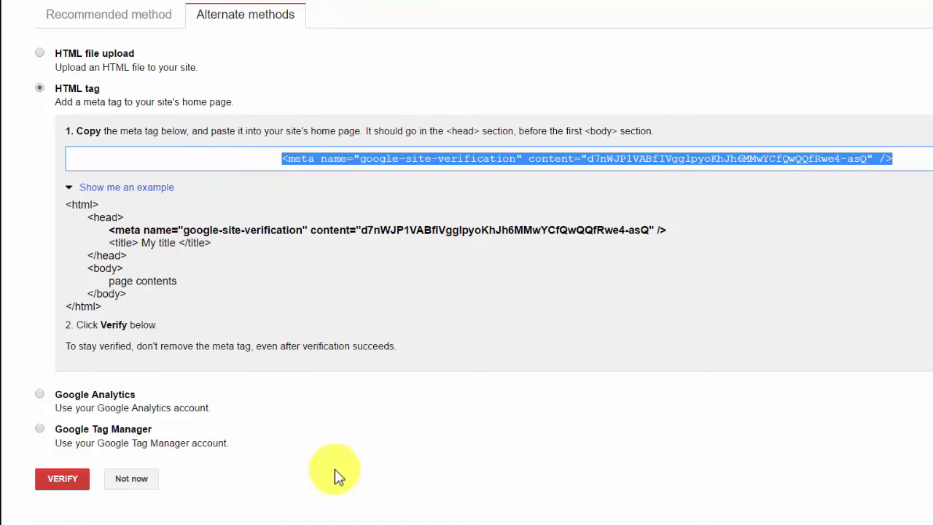
- Pick Google Analytics under Alternate methods to verify appliedchiropractic.com
click(40, 395)
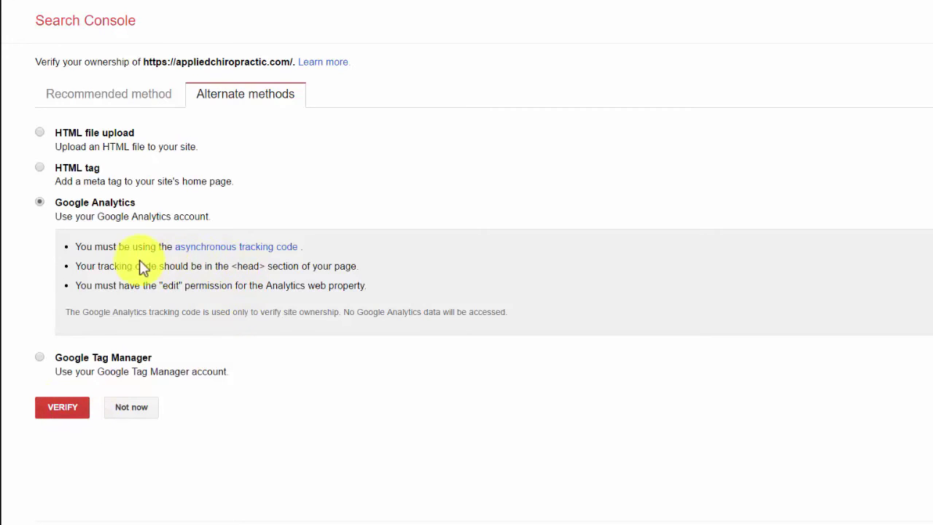
- Submit Google Analytics verification and see it fail because the server was unreachable
click(66, 406)
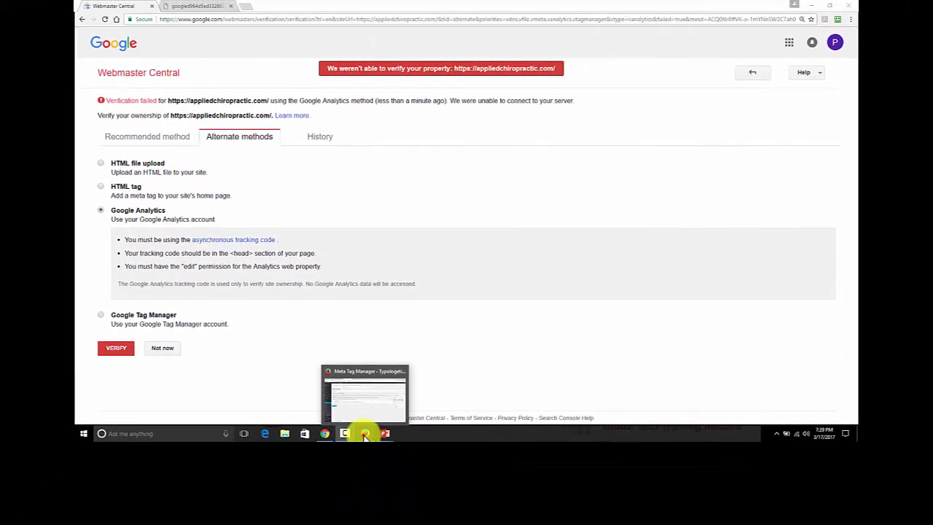
- Load analytics.google.com in a new Firefox tab and go to the AppliedChiropractic Admin page
click(365, 434)
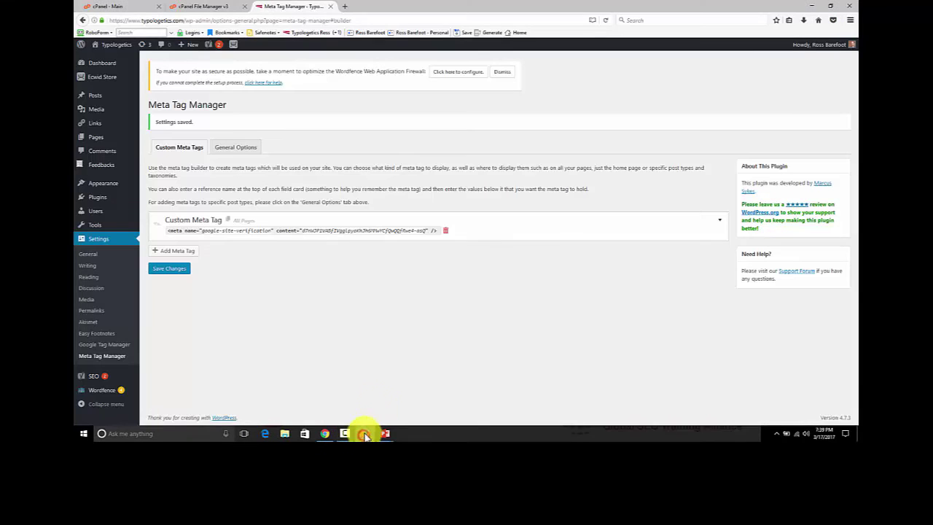
click(345, 7)
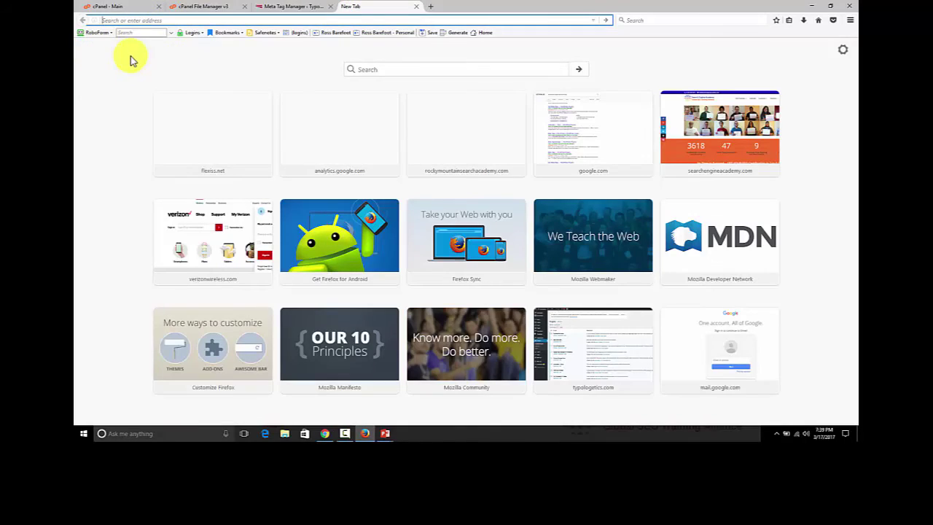
text(google.com/)
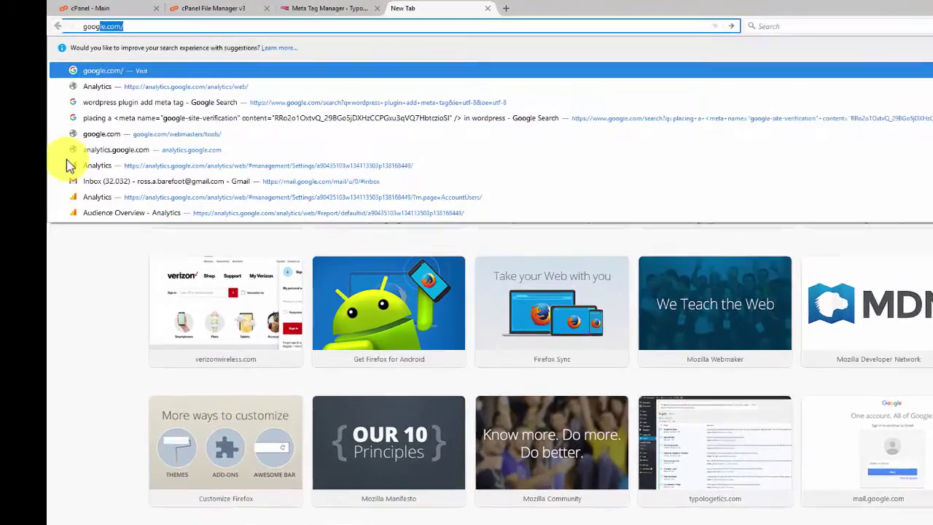
key(Down)
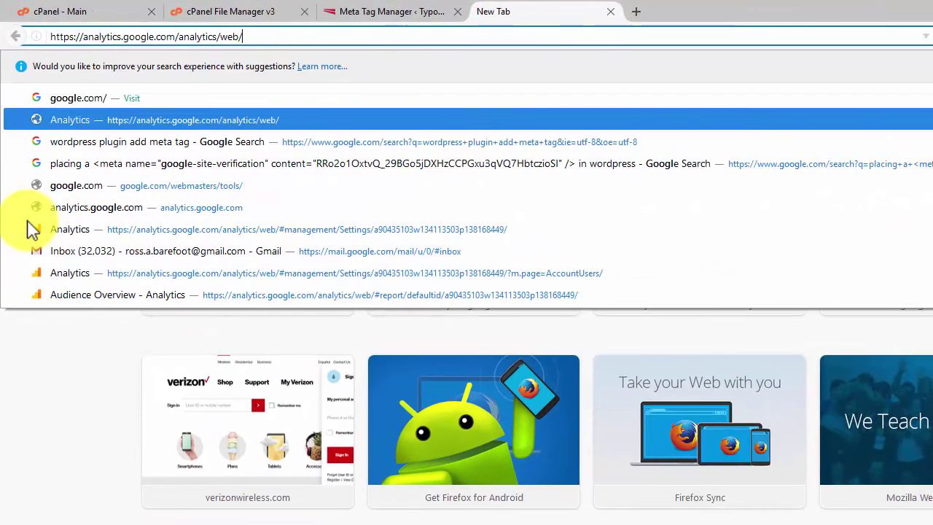
key(Return)
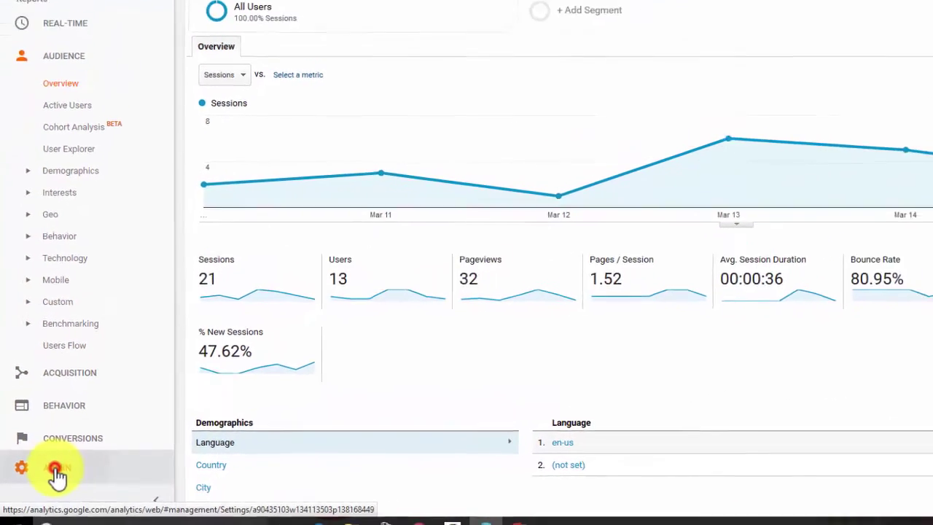
click(55, 472)
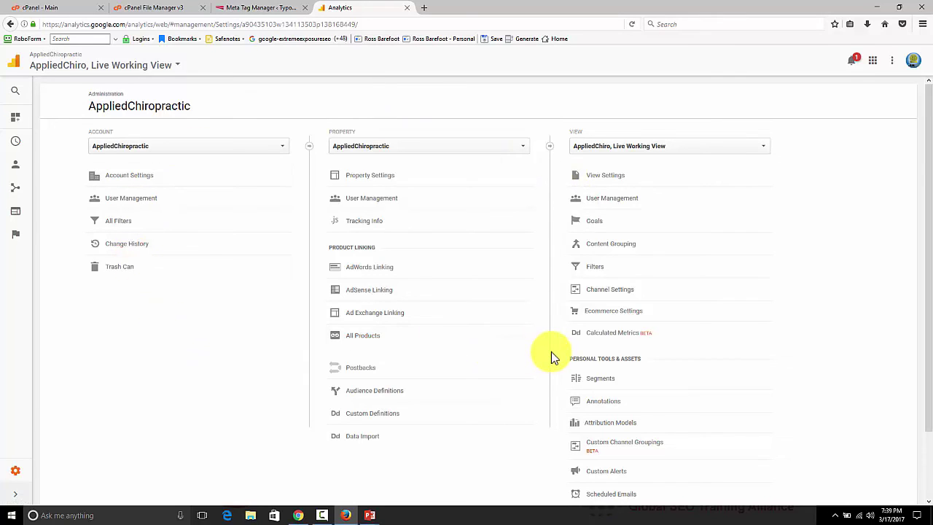
- Check in User Management that both users have Manage Users, Edit, Collaborate and Read & Analyze permissions
click(131, 198)
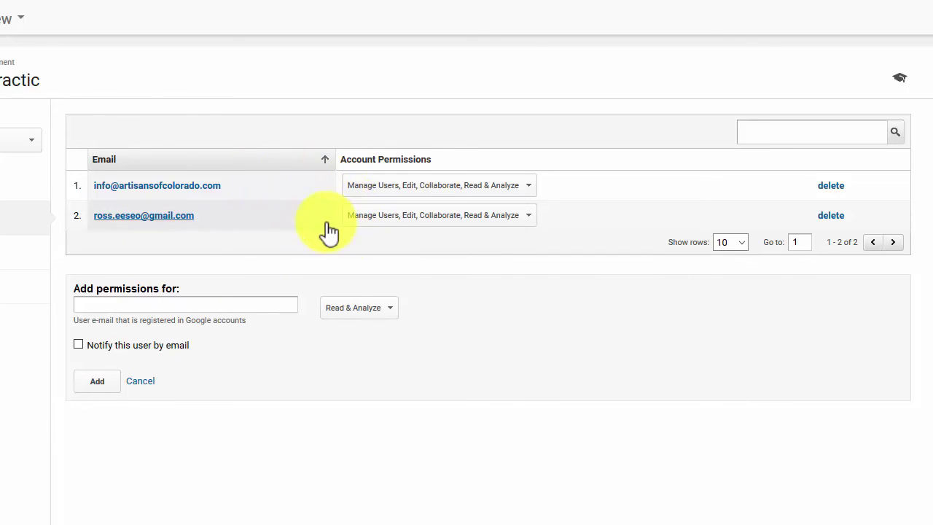
click(411, 195)
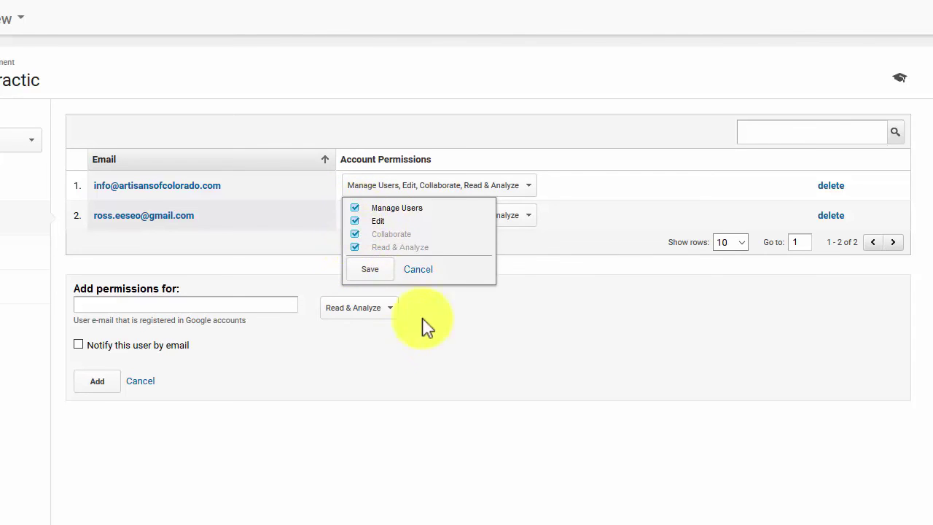
click(417, 270)
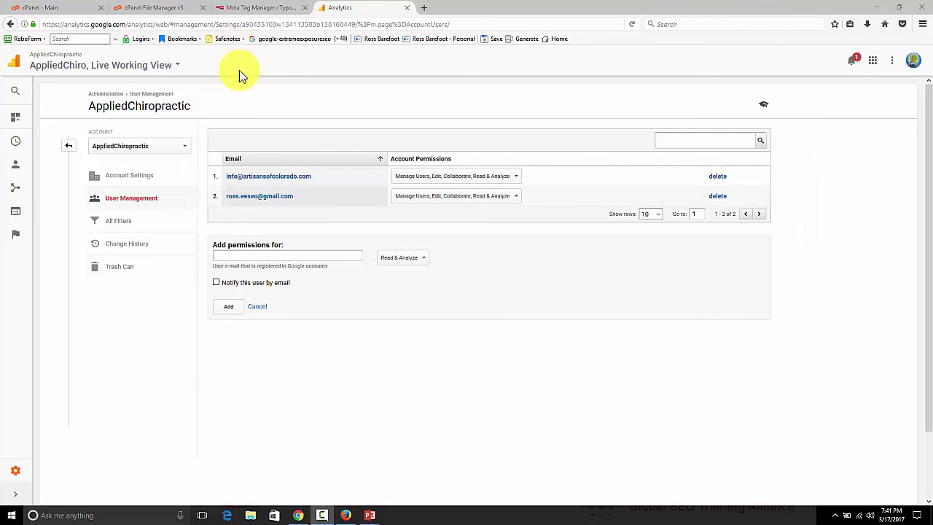
- Retry Google Analytics verification for appliedchiropractic.com back in Search Console
key(alt+Tab)
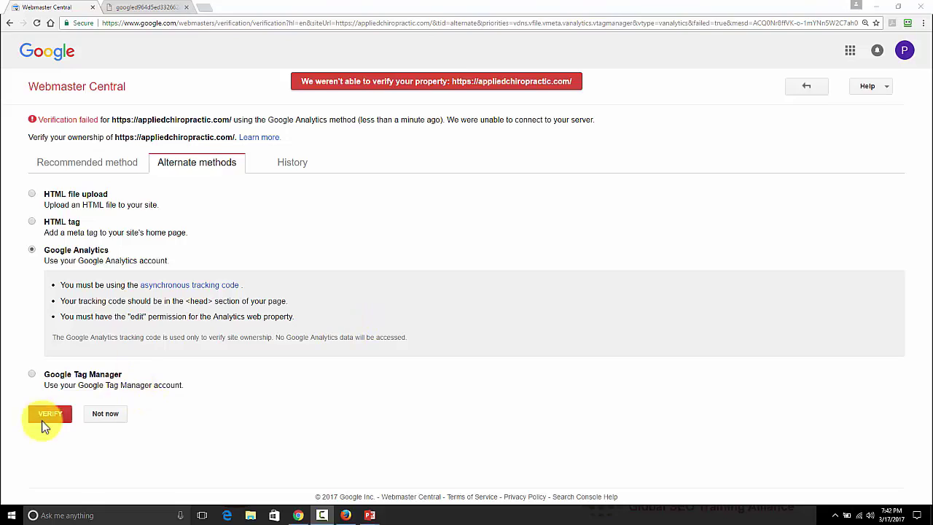
click(48, 415)
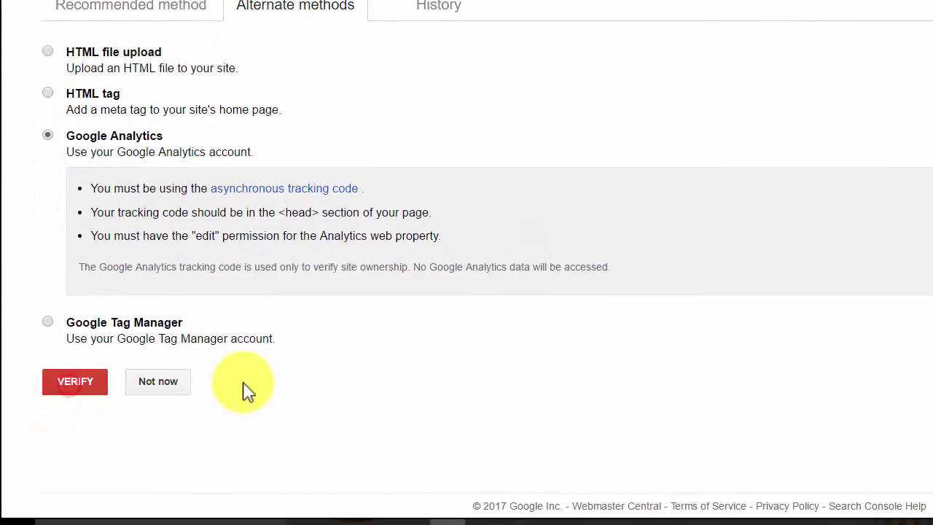